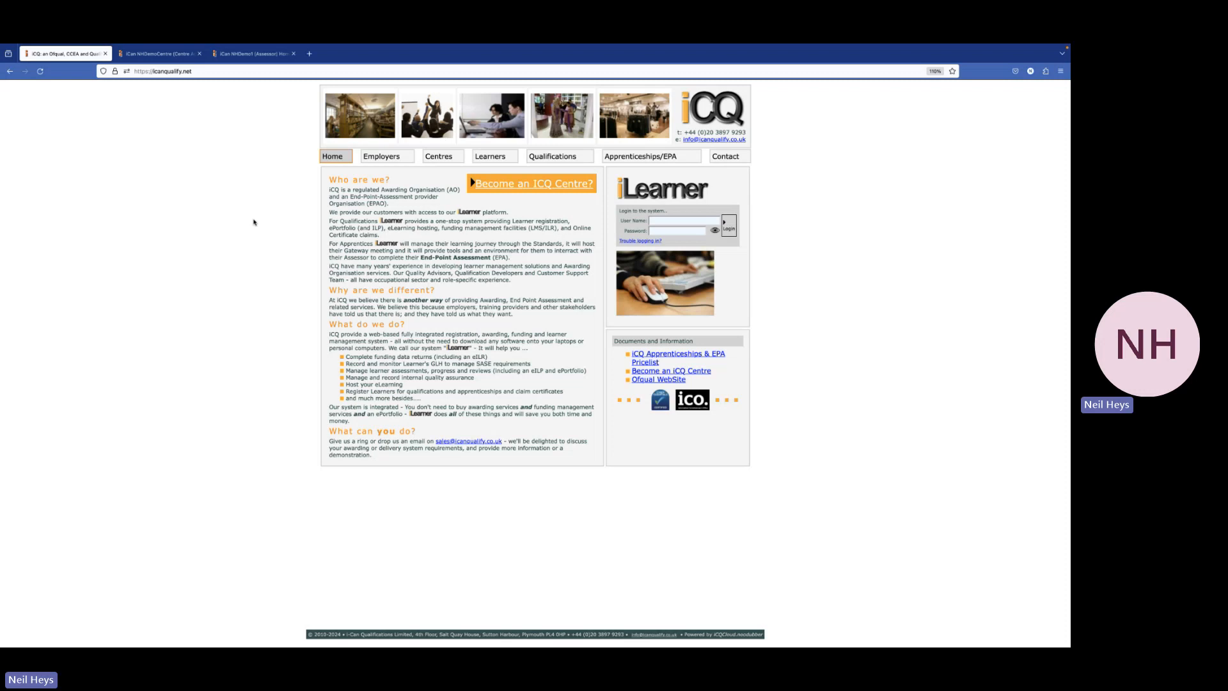
Switch to the iCan Assessor tab to show the Choose a Learner to Manage list
{"action": "left_click", "coordinate": [256, 76]}
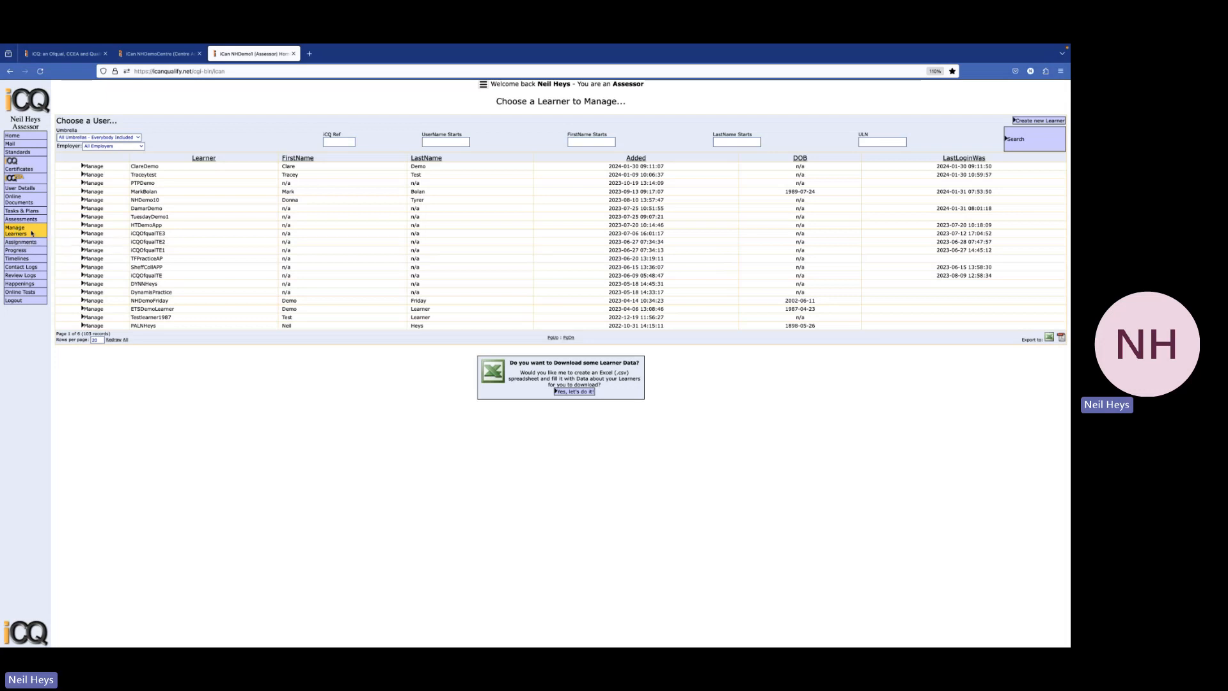
Open the test learner's Manage Apprentice record and view its Evidence Portfolio
{"action": "left_click", "coordinate": [90, 179]}
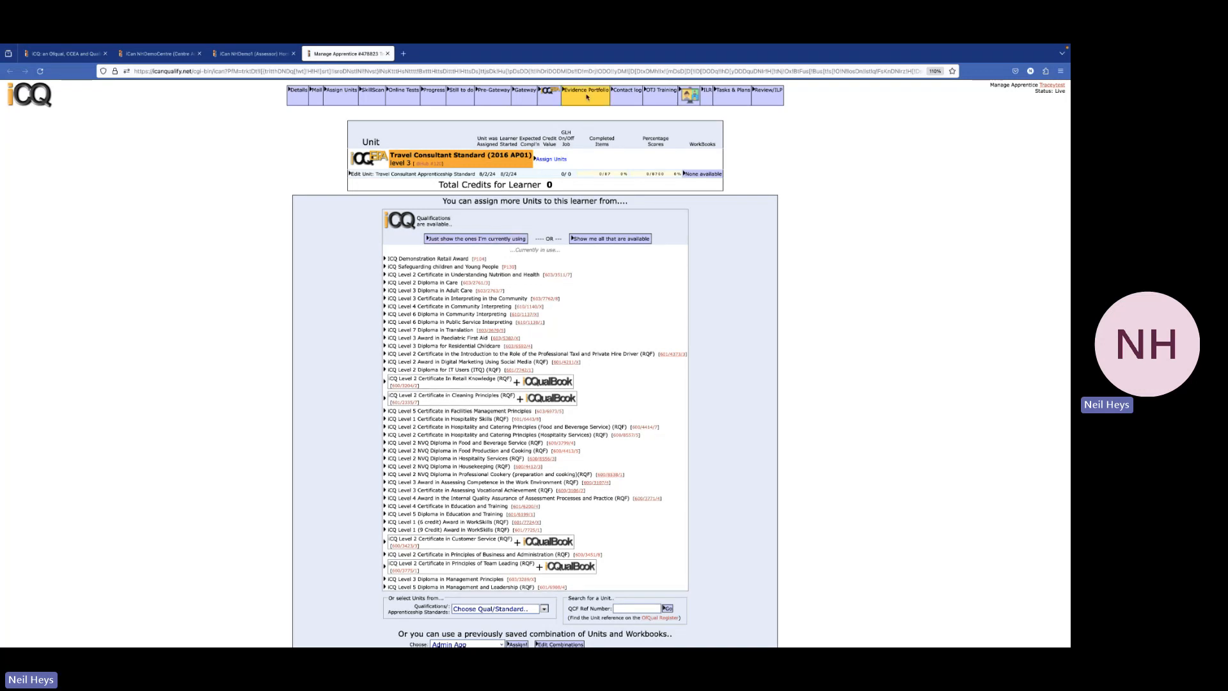
{"action": "left_click", "coordinate": [587, 97]}
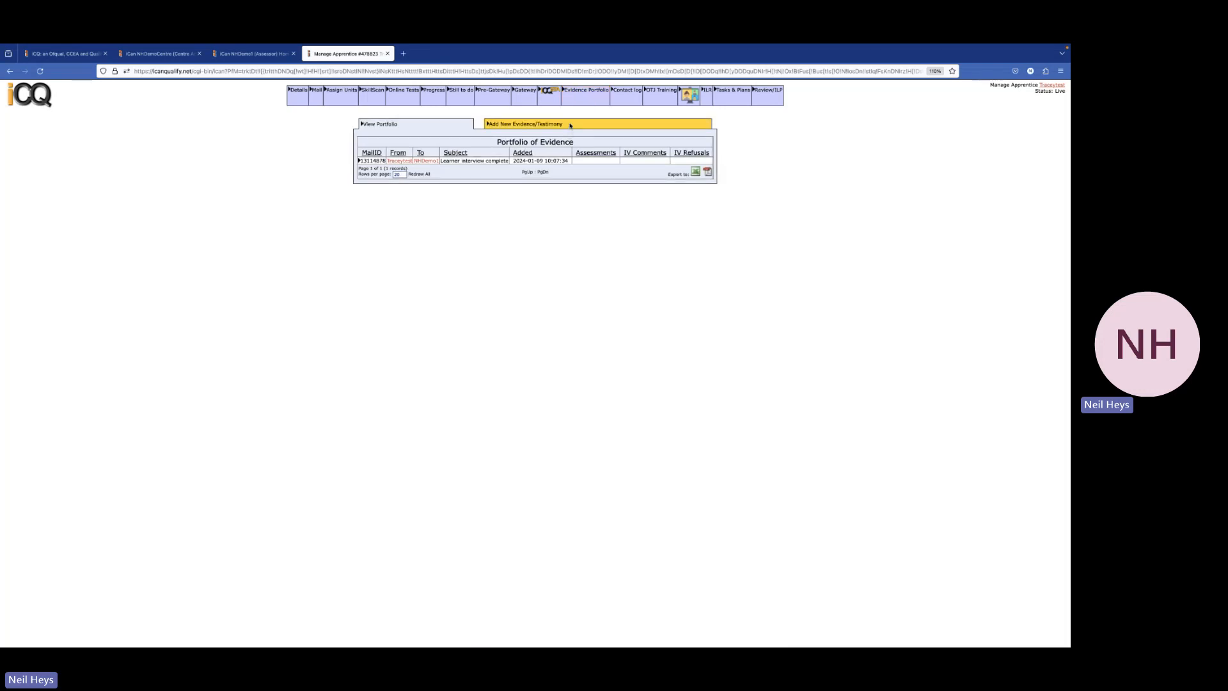
Add a new evidence mail with the subject 'Completion Evidence' and send it
{"action": "left_click", "coordinate": [570, 125]}
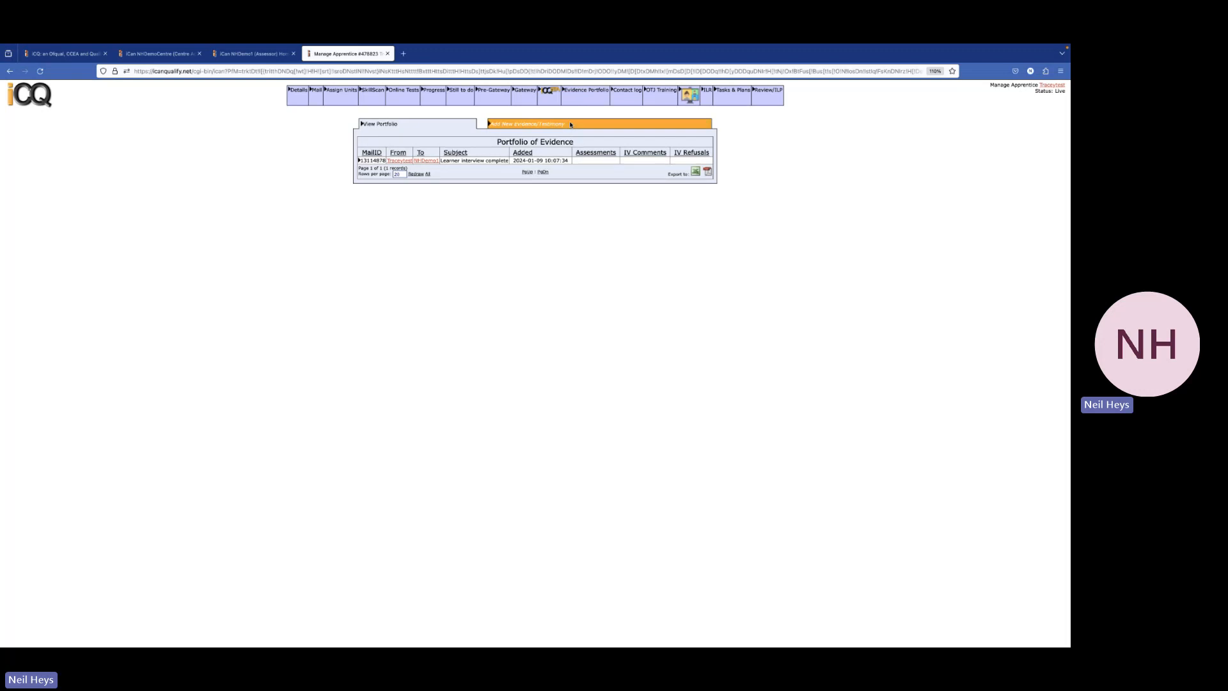
{"action": "left_click_drag", "start_coordinate": [468, 175], "coordinate": [368, 171]}
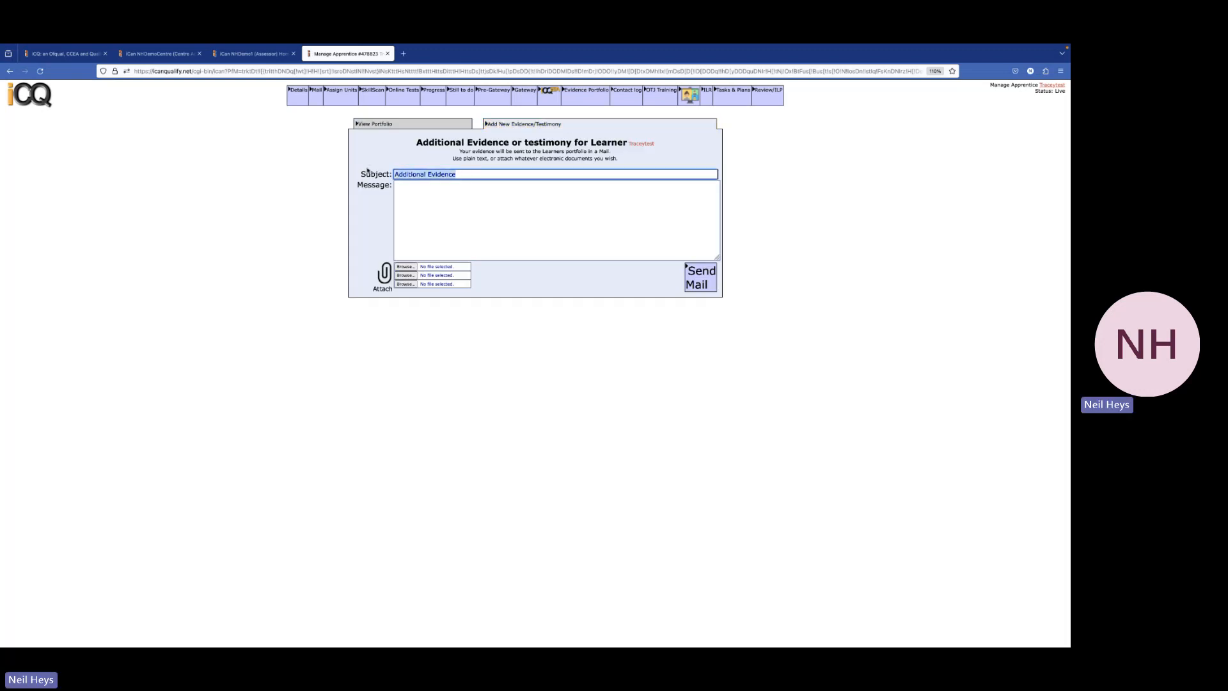
{"action": "type", "text": "Completion E"}
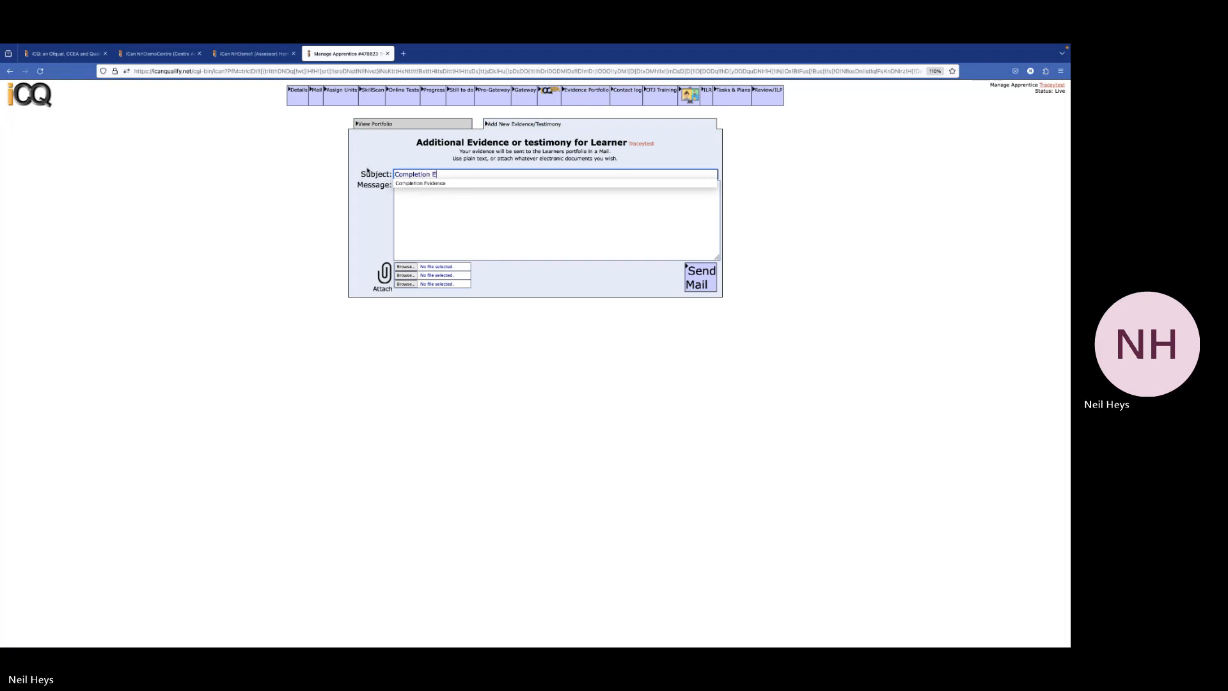
{"action": "type", "text": "vidence"}
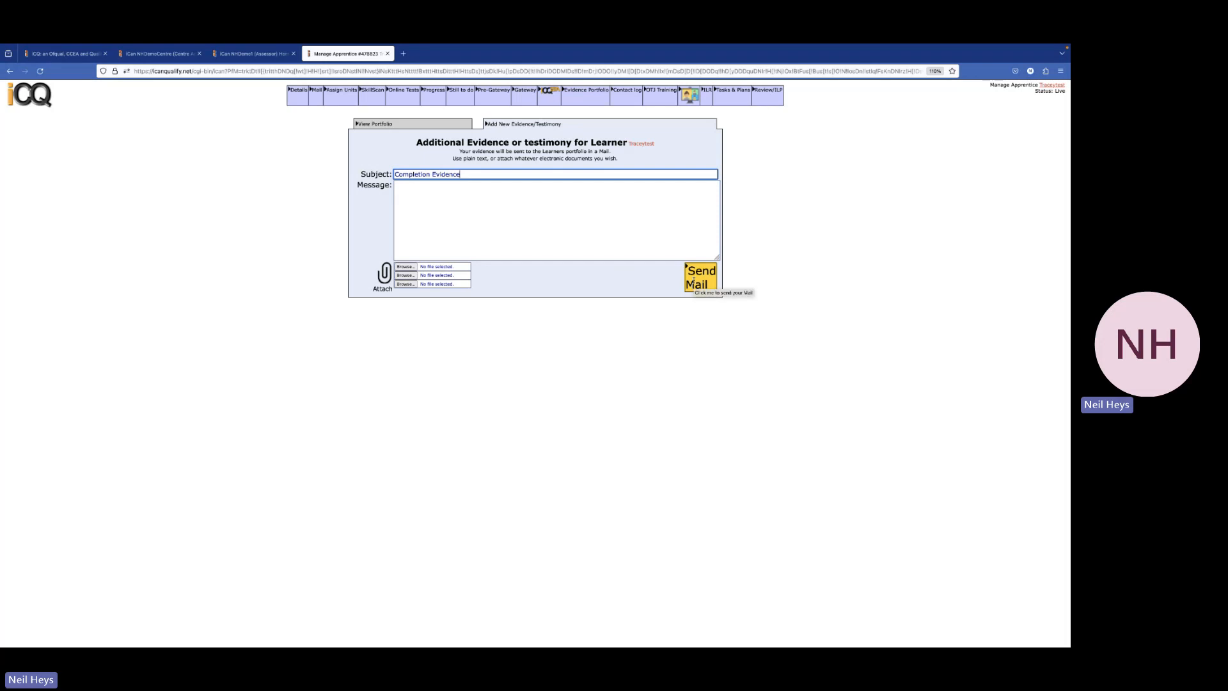
{"action": "left_click", "coordinate": [694, 281]}
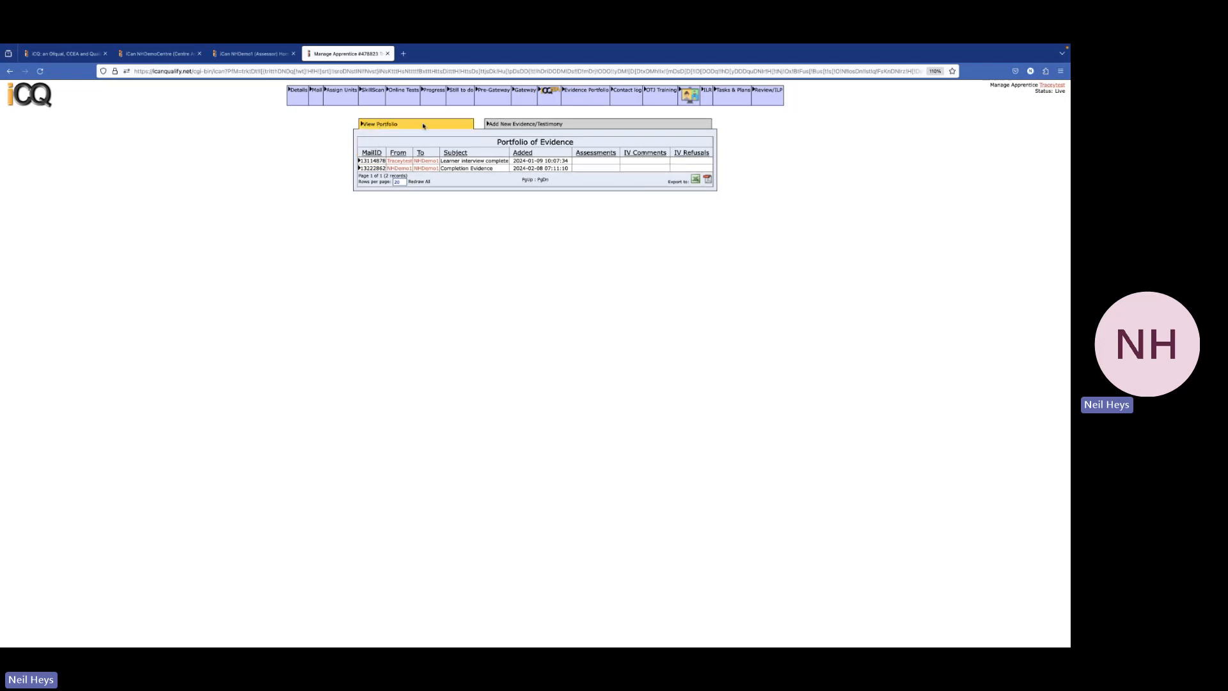
Open the Completion Evidence mail for assessment, starting at criterion 1.1
{"action": "left_click", "coordinate": [373, 168]}
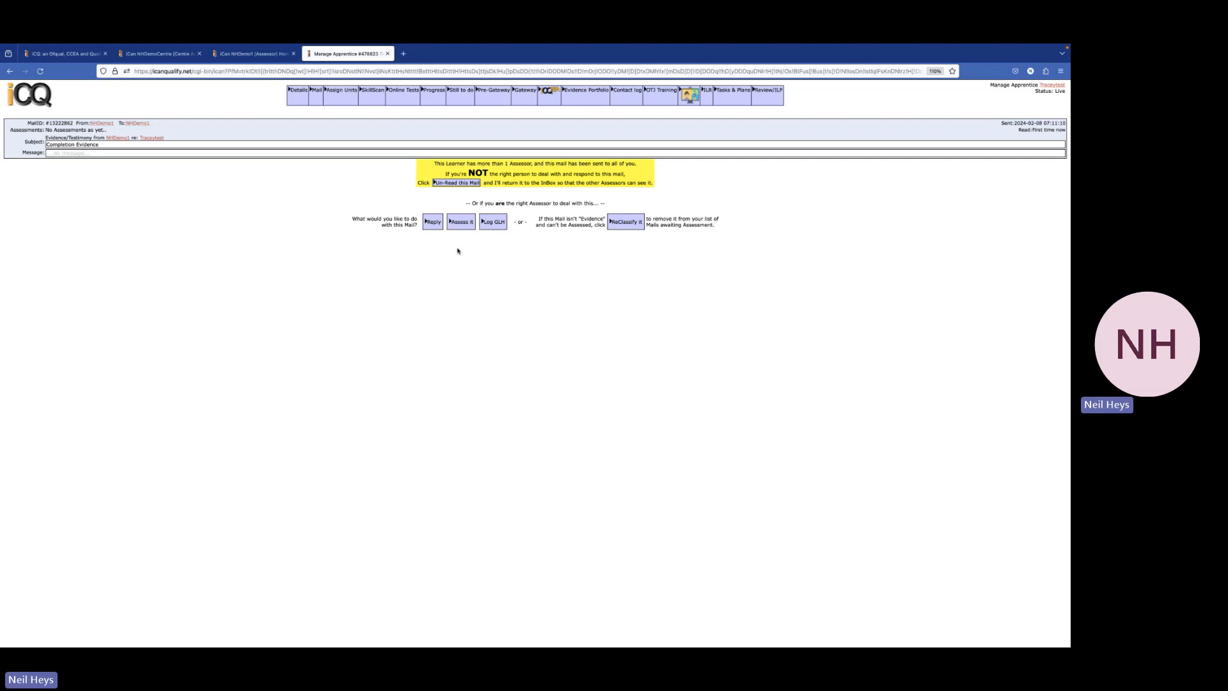
{"action": "left_click", "coordinate": [460, 224]}
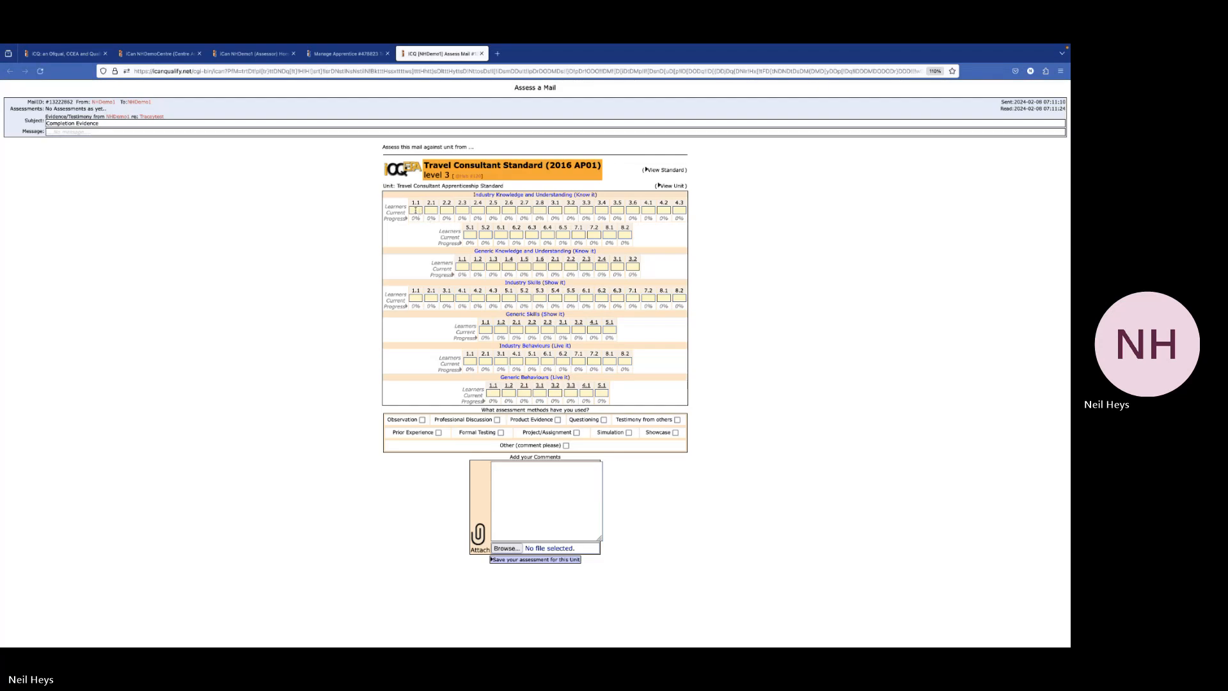
{"action": "left_click", "coordinate": [415, 210]}
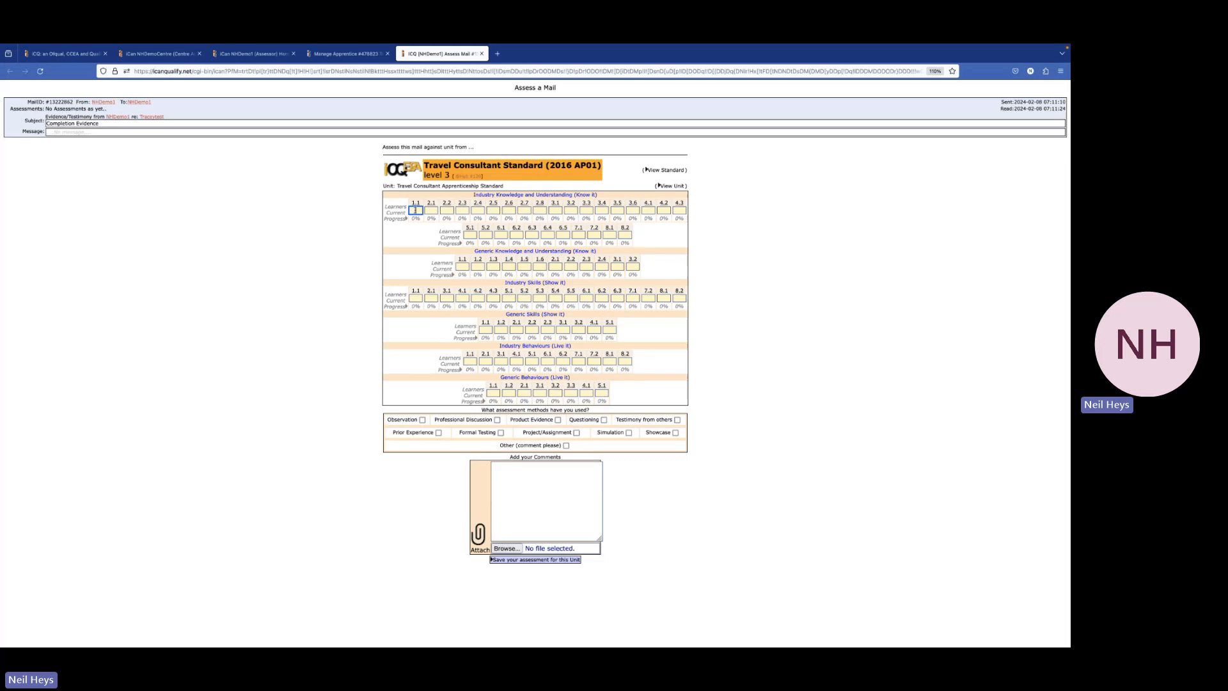
Enter 100% for each Travel Consultant criterion, from 1.1 through Industry Behaviours 7.1
{"action": "key", "text": "space"}
{"action": "key", "text": "space"}
{"action": "key", "text": "space"}
{"action": "key", "text": "space"}
{"action": "key", "text": "space"}
{"action": "key", "text": "space"}
{"action": "key", "text": "space"}
{"action": "key", "text": "space"}
{"action": "key", "text": "space"}
{"action": "key", "text": "space"}
{"action": "key", "text": "space"}
{"action": "key", "text": "space"}
{"action": "key", "text": "space"}
{"action": "key", "text": "space"}
{"action": "key", "text": "space"}
{"action": "key", "text": "space"}
{"action": "key", "text": "space"}
{"action": "key", "text": "space"}
{"action": "key", "text": "space"}
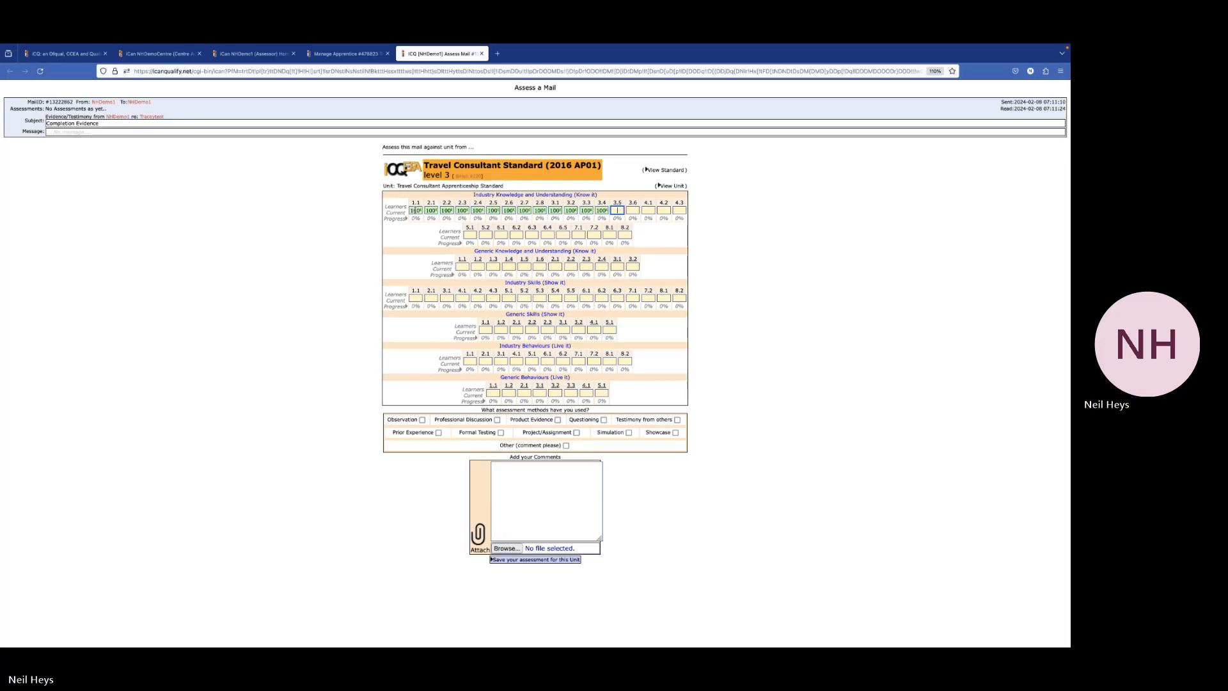
{"action": "key", "text": "space"}
{"action": "key", "text": "space"}
{"action": "key", "text": "space"}
{"action": "key", "text": "space"}
{"action": "key", "text": "space"}
{"action": "key", "text": "space"}
{"action": "key", "text": "space"}
{"action": "key", "text": "space"}
{"action": "key", "text": "space"}
{"action": "key", "text": "space"}
{"action": "key", "text": "space"}
{"action": "key", "text": "space"}
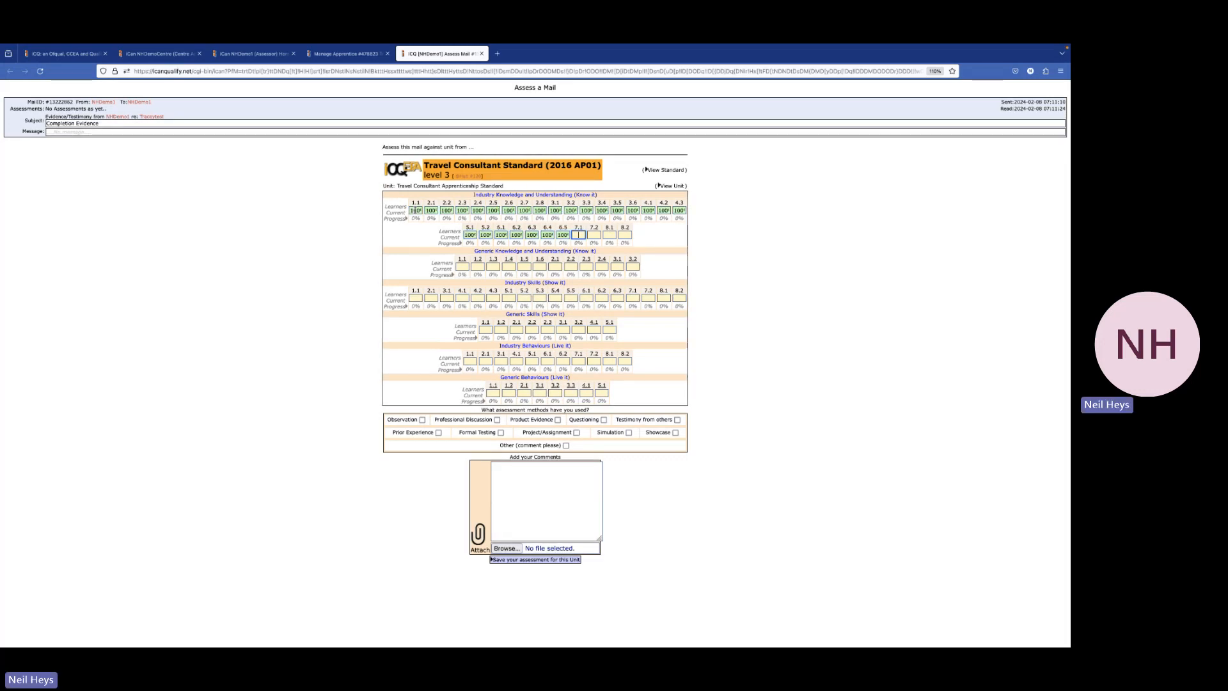
{"action": "key", "text": "space"}
{"action": "key", "text": "space"}
{"action": "key", "text": "space"}
{"action": "key", "text": "space"}
{"action": "key", "text": "space"}
{"action": "key", "text": "space"}
{"action": "key", "text": "space"}
{"action": "key", "text": "space"}
{"action": "key", "text": "space"}
{"action": "key", "text": "space"}
{"action": "key", "text": "space"}
{"action": "key", "text": "space"}
{"action": "key", "text": "space"}
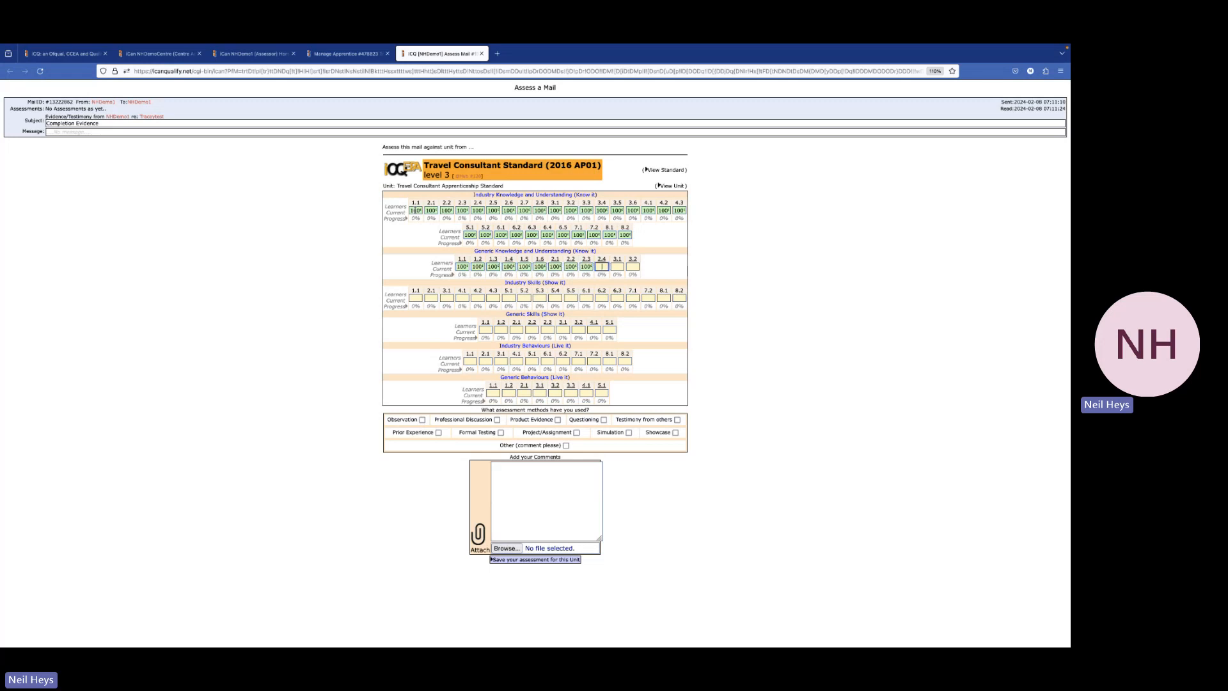
{"action": "key", "text": "space"}
{"action": "key", "text": "space"}
{"action": "key", "text": "space"}
{"action": "key", "text": "space"}
{"action": "key", "text": "space"}
{"action": "key", "text": "space"}
{"action": "key", "text": "space"}
{"action": "key", "text": "space"}
{"action": "key", "text": "space"}
{"action": "key", "text": "space"}
{"action": "key", "text": "space"}
{"action": "key", "text": "space"}
{"action": "key", "text": "space"}
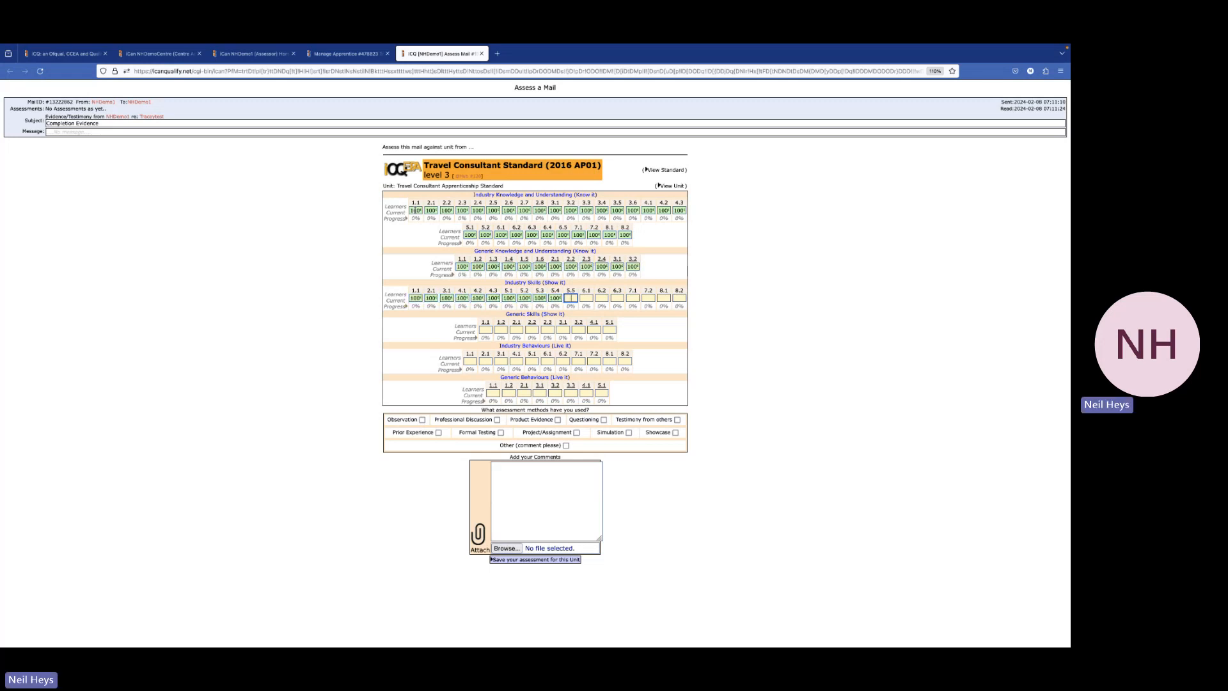
{"action": "key", "text": "space"}
{"action": "key", "text": "space"}
{"action": "key", "text": "space"}
{"action": "key", "text": "space"}
{"action": "key", "text": "space"}
{"action": "key", "text": "space"}
{"action": "key", "text": "space"}
{"action": "key", "text": "space"}
{"action": "key", "text": "space"}
{"action": "key", "text": "space"}
{"action": "key", "text": "space"}
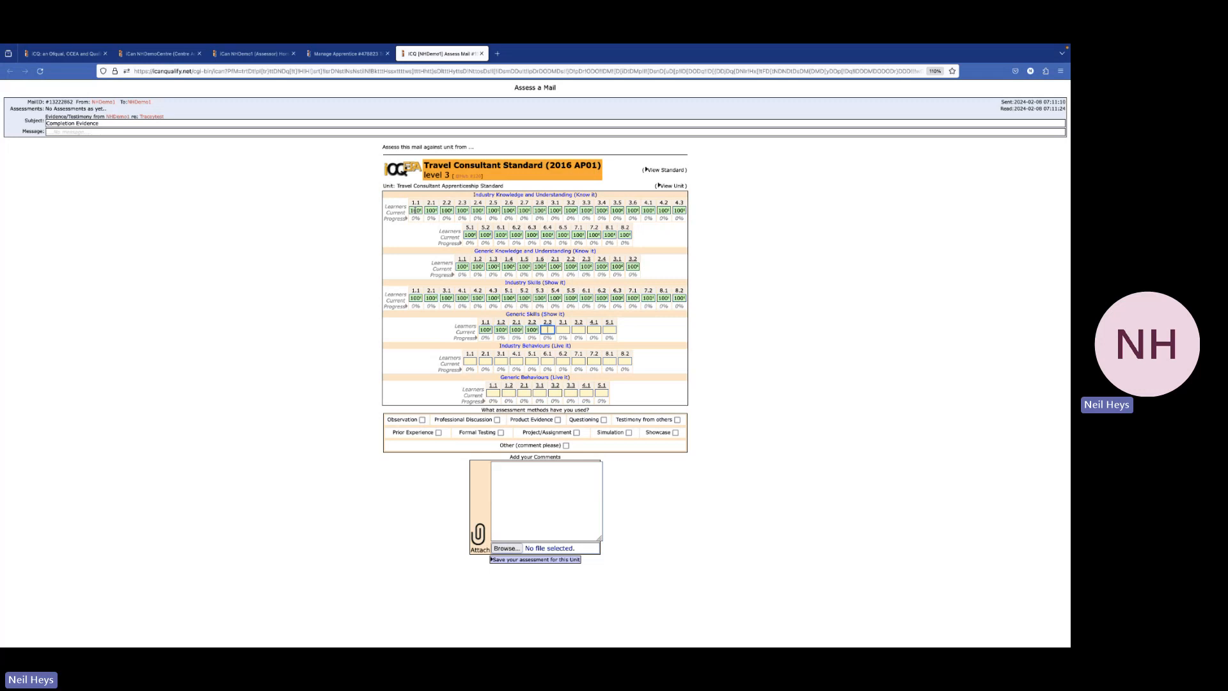
{"action": "key", "text": "space"}
{"action": "key", "text": "space"}
{"action": "key", "text": "space"}
{"action": "key", "text": "space"}
{"action": "key", "text": "space"}
{"action": "key", "text": "space"}
{"action": "key", "text": "space"}
{"action": "key", "text": "space"}
{"action": "key", "text": "space"}
{"action": "key", "text": "space"}
{"action": "key", "text": "space"}
{"action": "key", "text": "space"}
{"action": "key", "text": "space"}
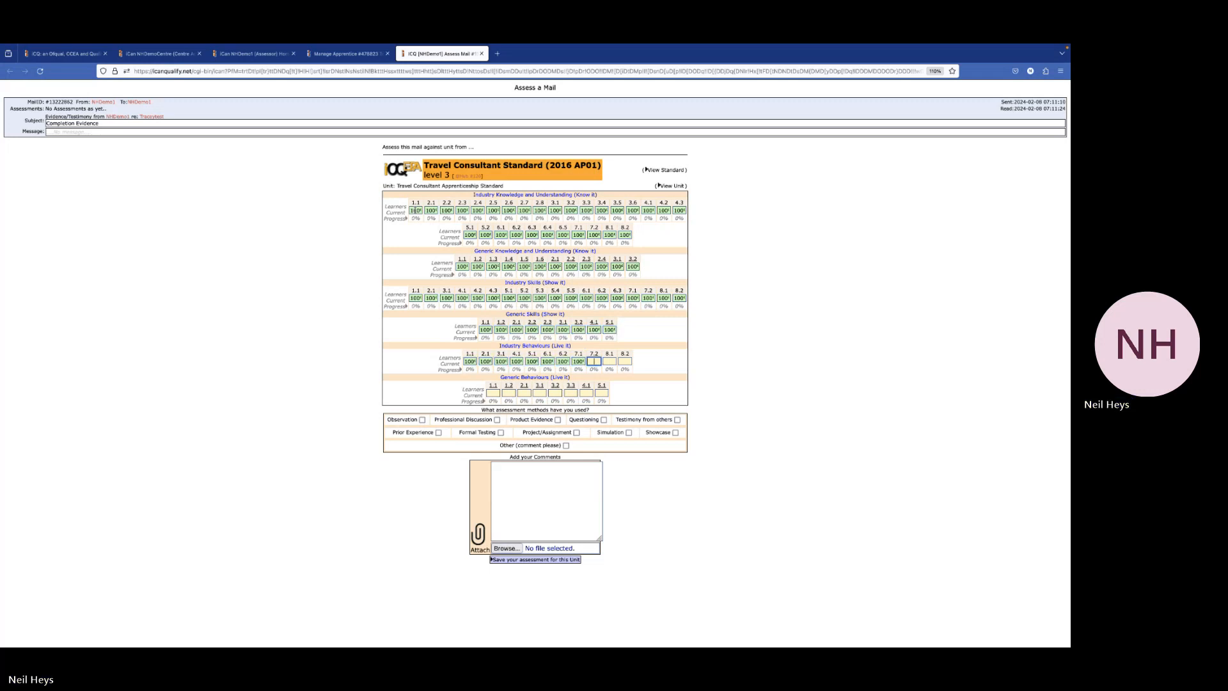
{"action": "key", "text": "space"}
{"action": "key", "text": "space"}
{"action": "key", "text": "space"}
{"action": "key", "text": "space"}
{"action": "key", "text": "space"}
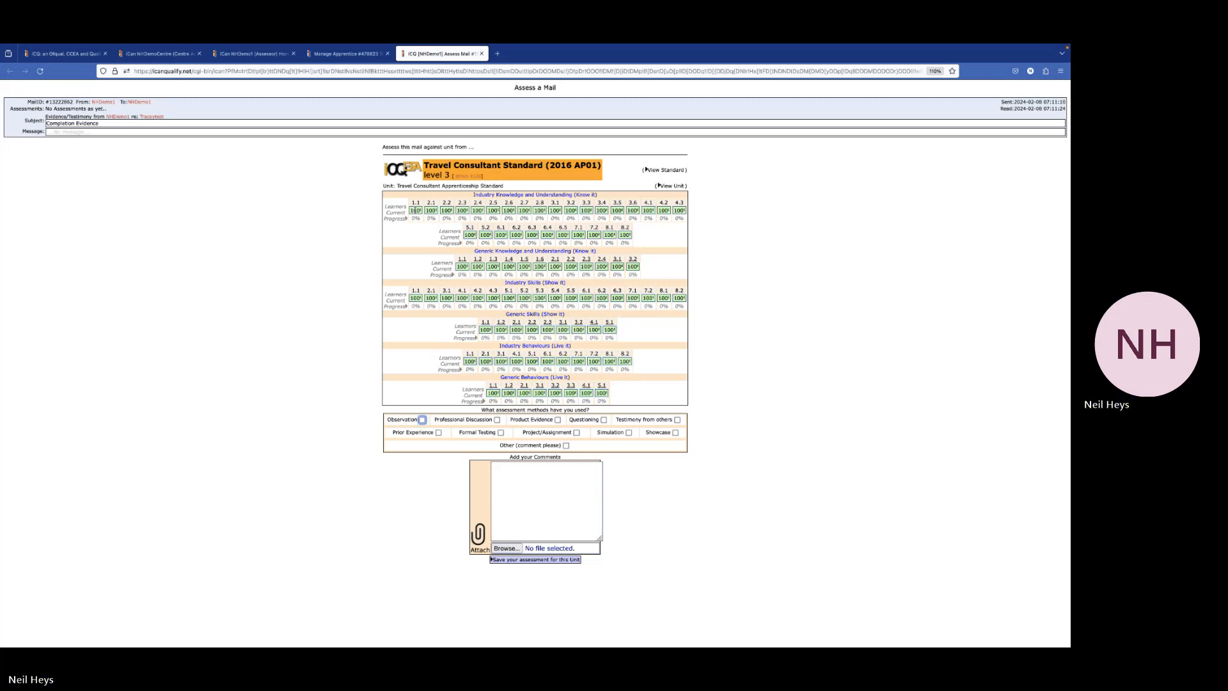
Save the 100% assessment using the 'Other (comment please)' method, then close the Assess Mail tab
{"action": "left_click", "coordinate": [566, 445]}
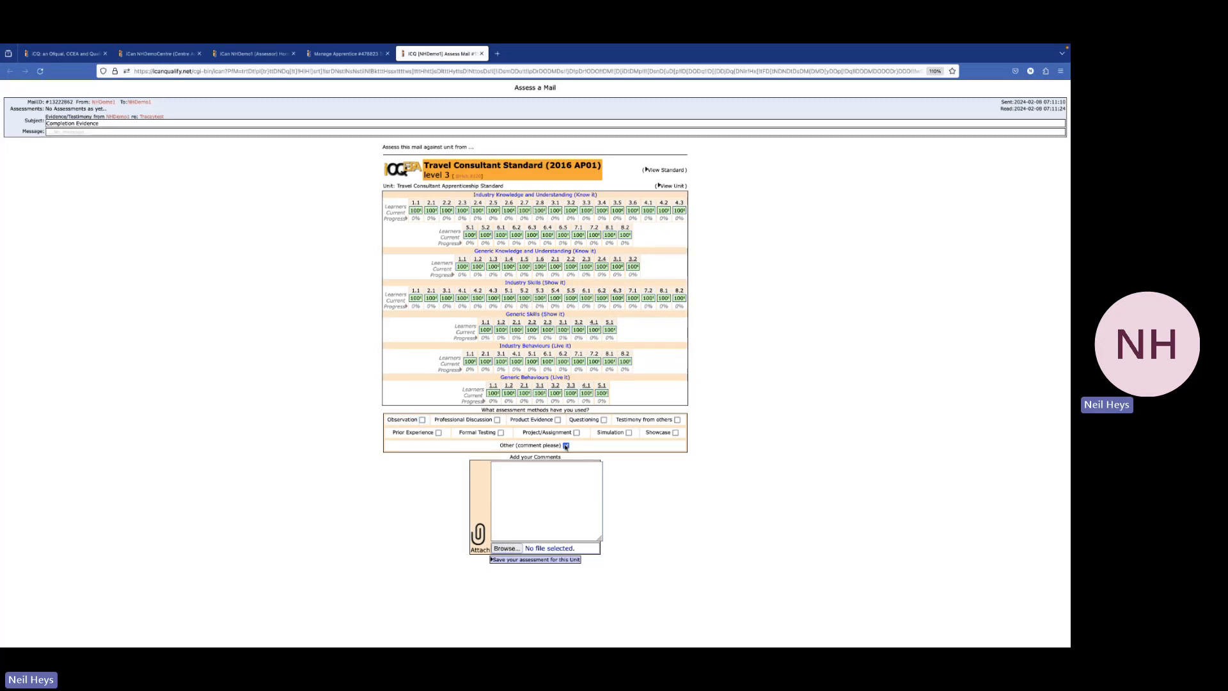
{"action": "left_click", "coordinate": [541, 490]}
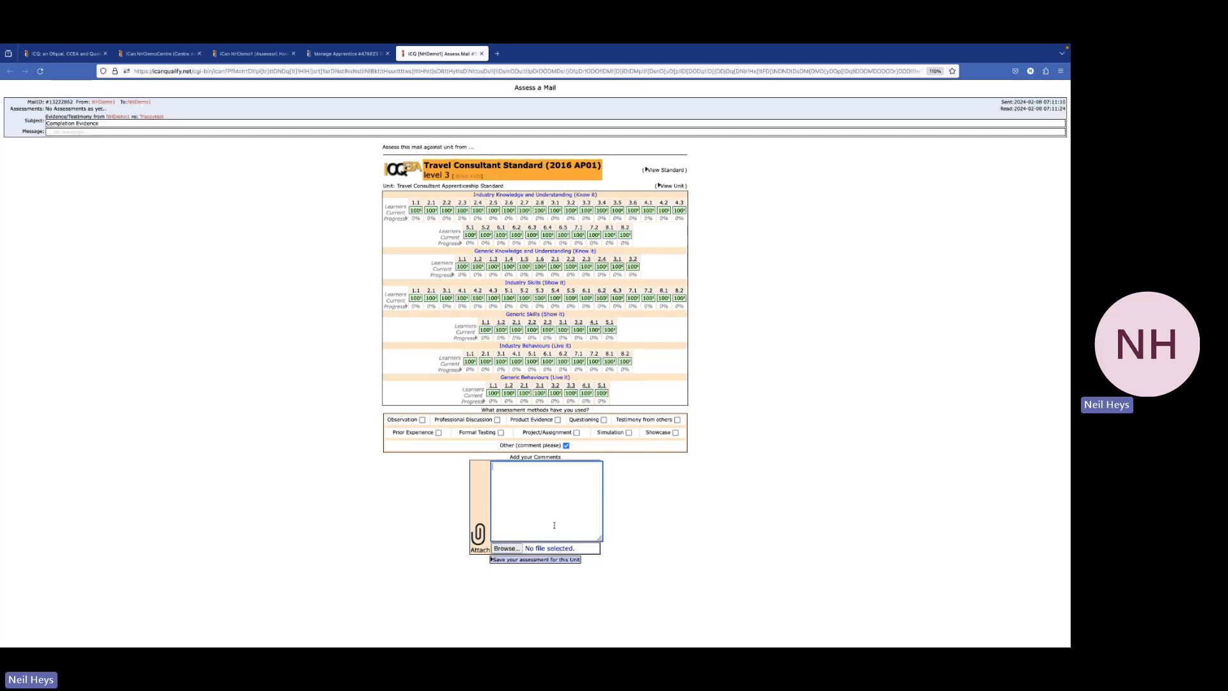
{"action": "left_click", "coordinate": [550, 559]}
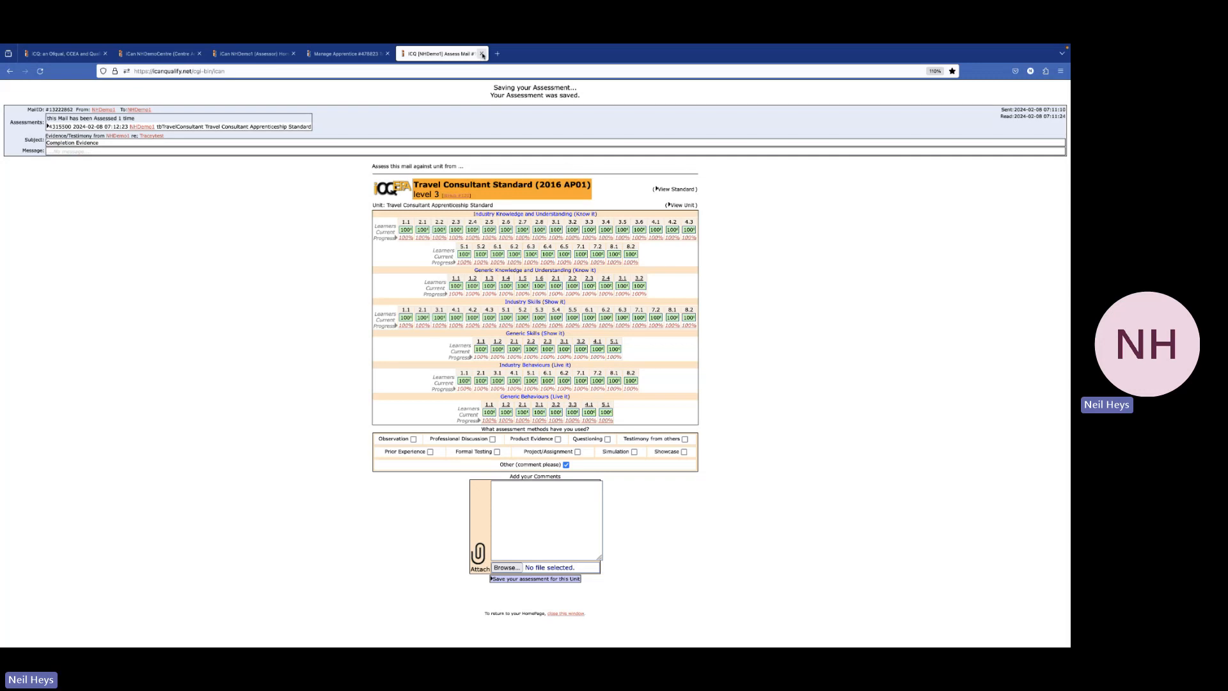
{"action": "left_click", "coordinate": [482, 54]}
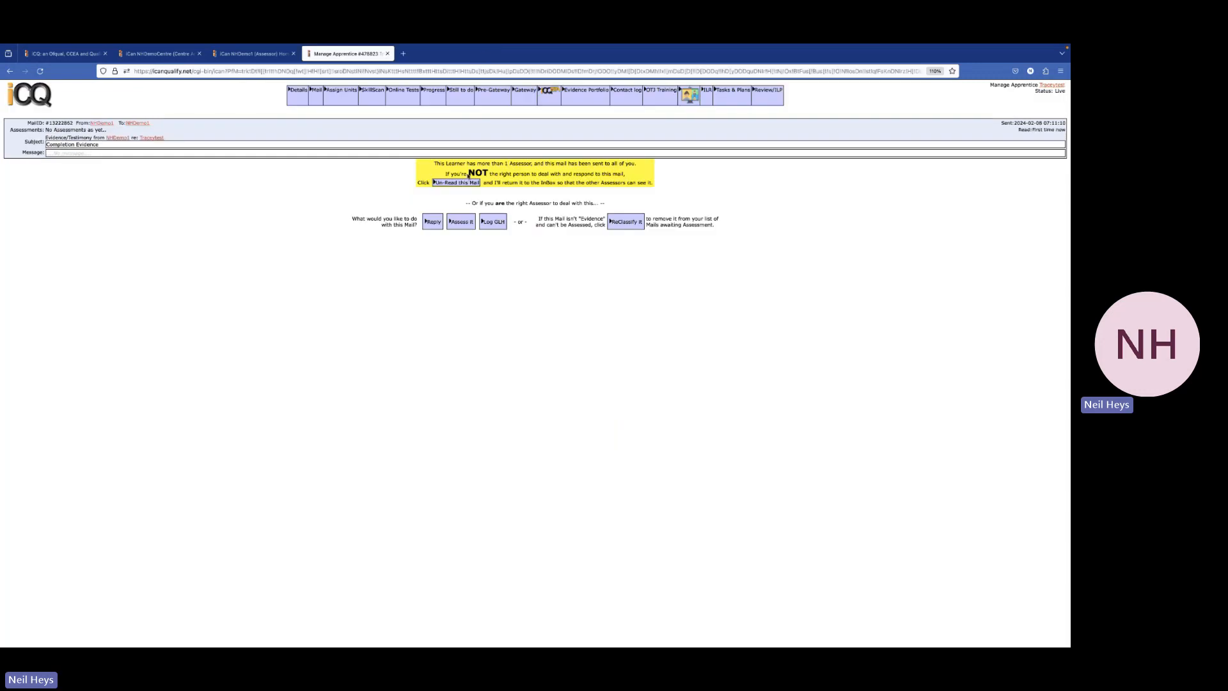
Show the Pre-Gateway checklist, where 'Complete This Standard Itself' is ticked at 100%
{"action": "left_click", "coordinate": [495, 99]}
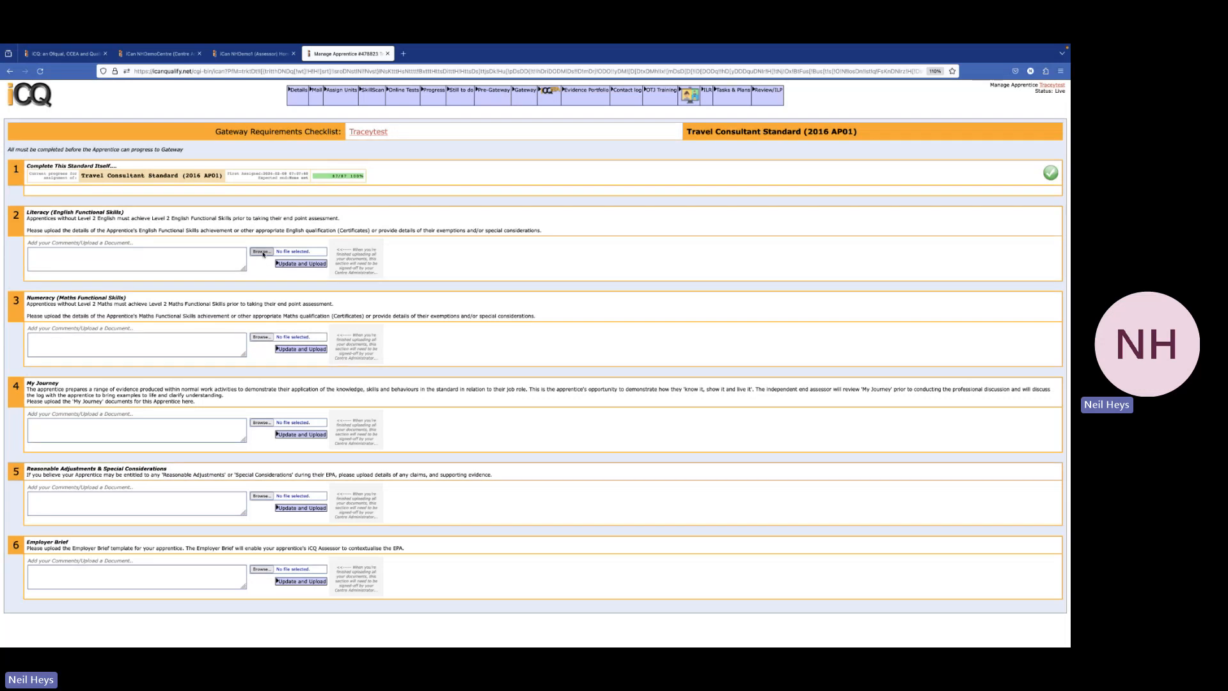
Upload FS English.pptx as evidence for the Literacy (English Functional Skills) item
{"action": "left_click", "coordinate": [262, 254]}
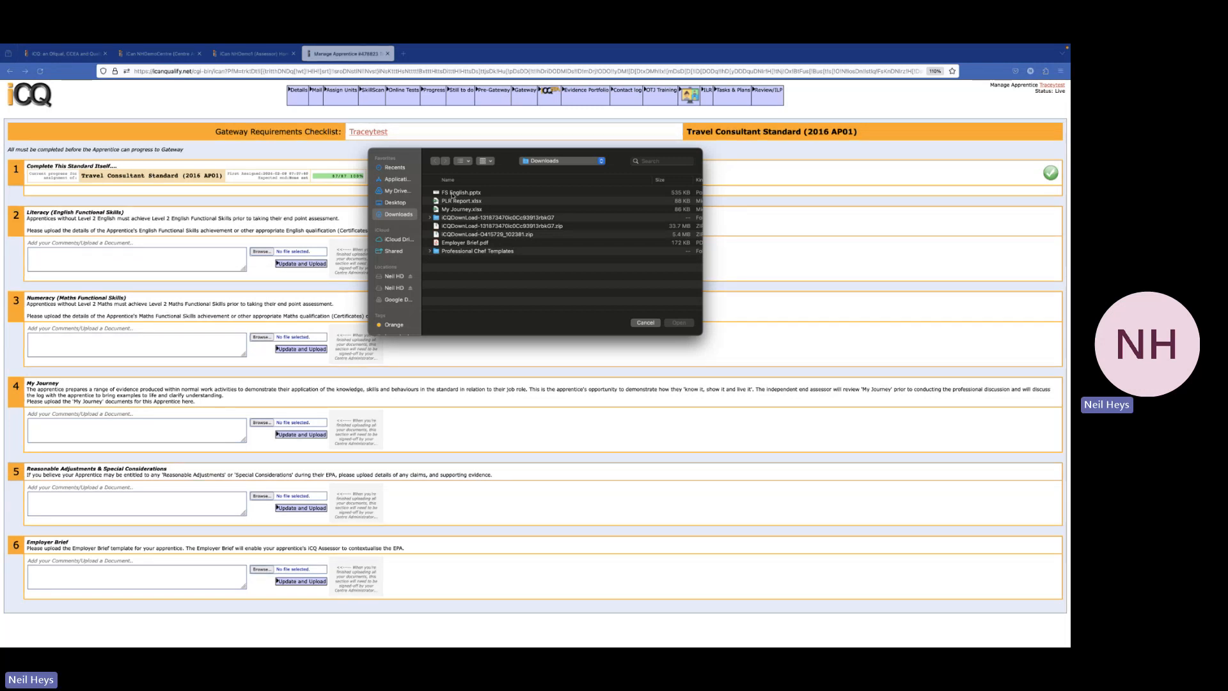
{"action": "left_click", "coordinate": [452, 193]}
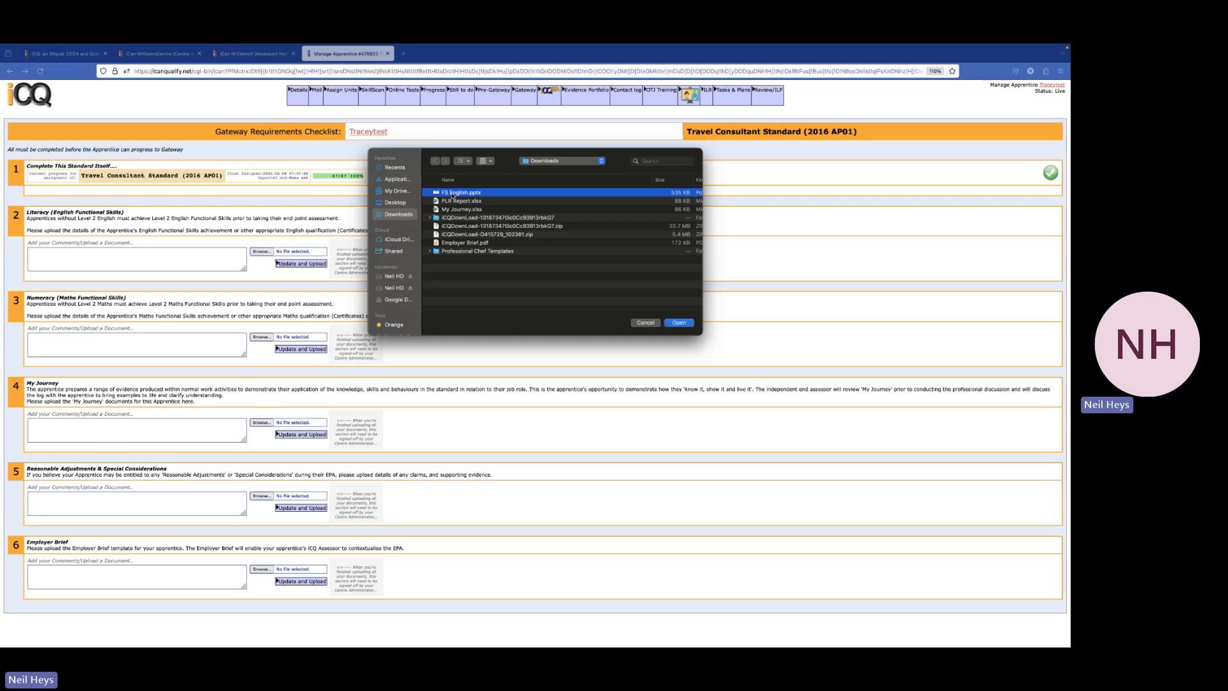
{"action": "left_click", "coordinate": [679, 323]}
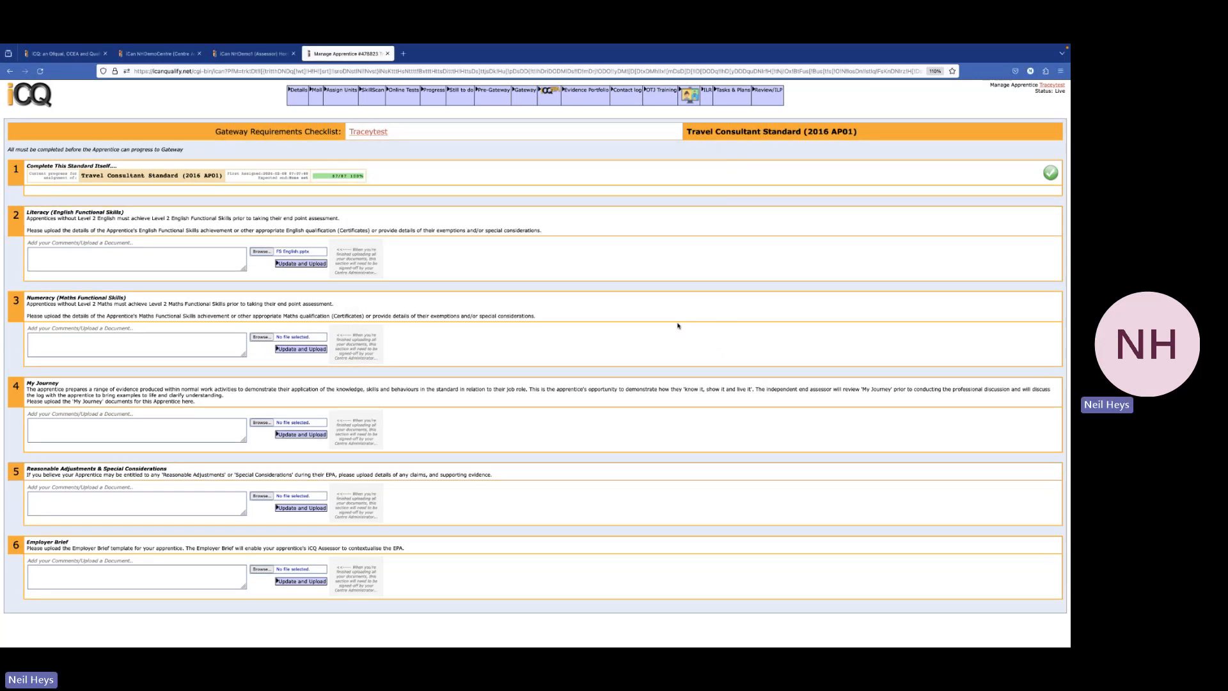
{"action": "left_click", "coordinate": [291, 266]}
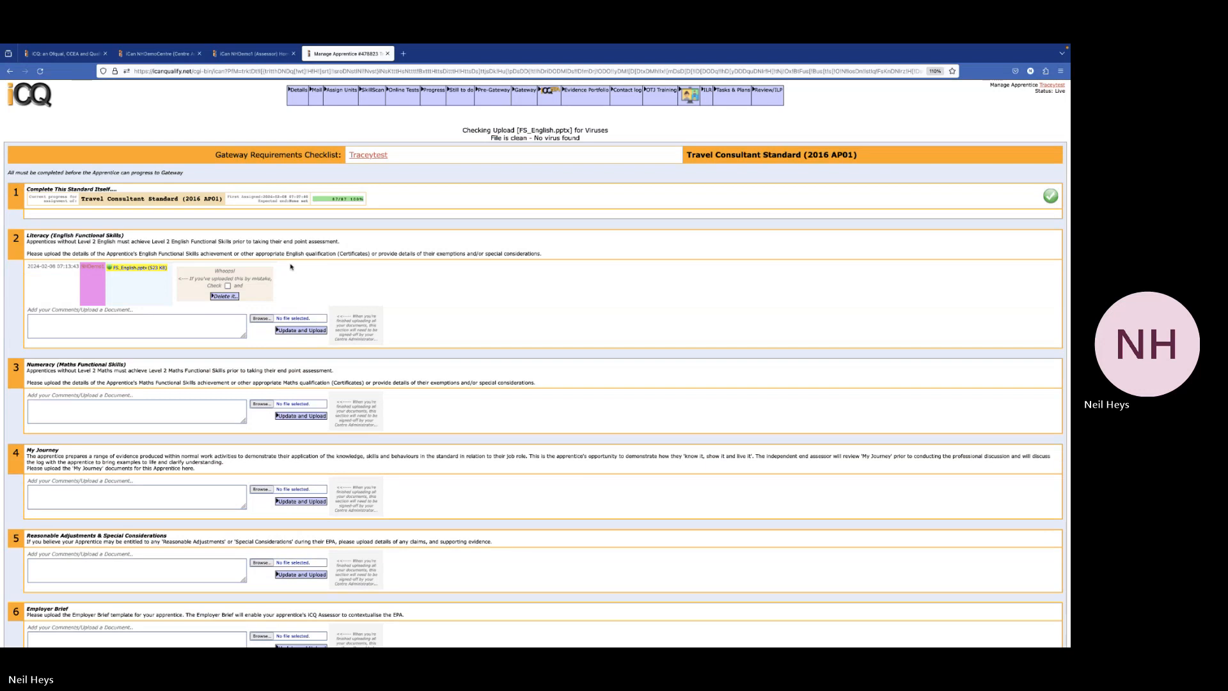
Tick the uploaded English file's deletion box and scroll through the checklist
{"action": "left_click", "coordinate": [228, 285]}
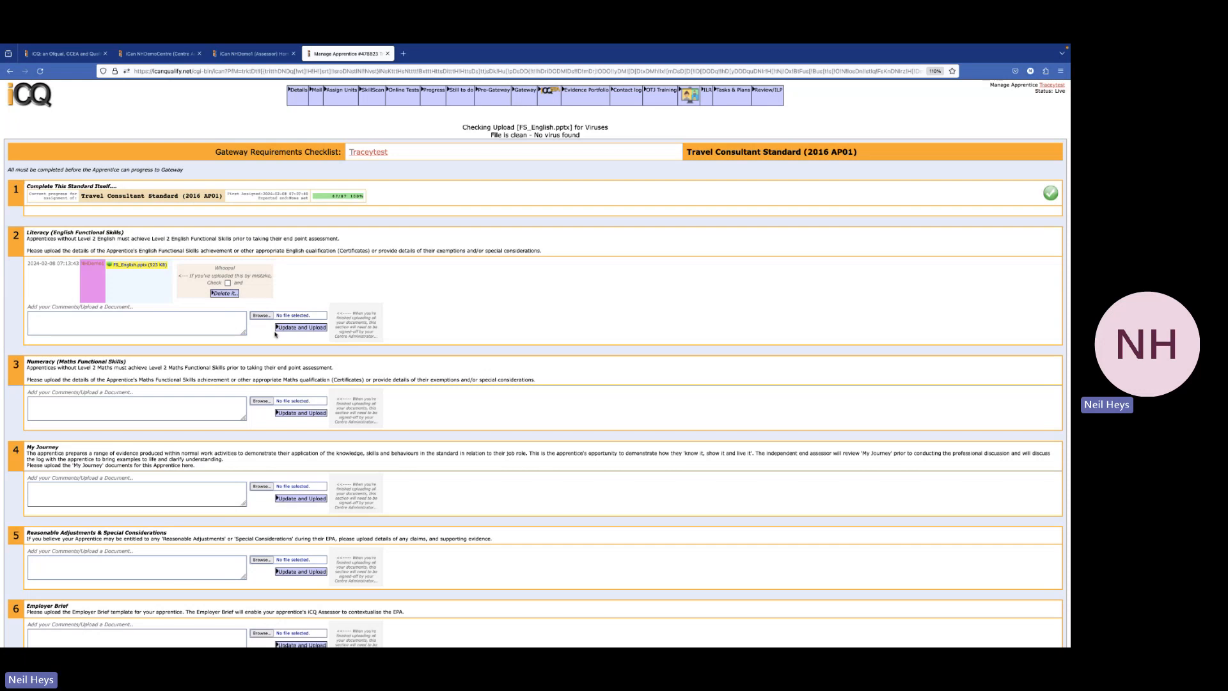
{"action": "scroll", "coordinate": [275, 334], "scroll_direction": "down", "scroll_amount": 1}
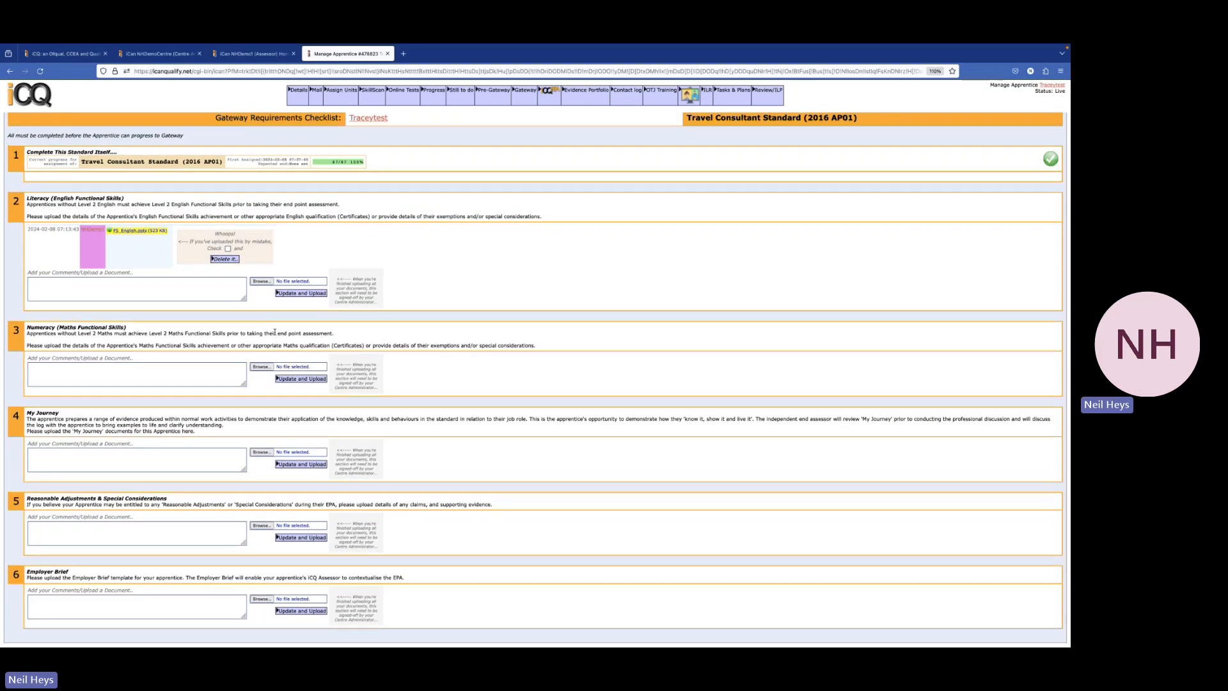
{"action": "scroll", "coordinate": [275, 332], "scroll_direction": "up", "scroll_amount": 1}
{"action": "scroll", "coordinate": [275, 334], "scroll_direction": "up", "scroll_amount": 1}
{"action": "scroll", "coordinate": [275, 334], "scroll_direction": "down", "scroll_amount": 1}
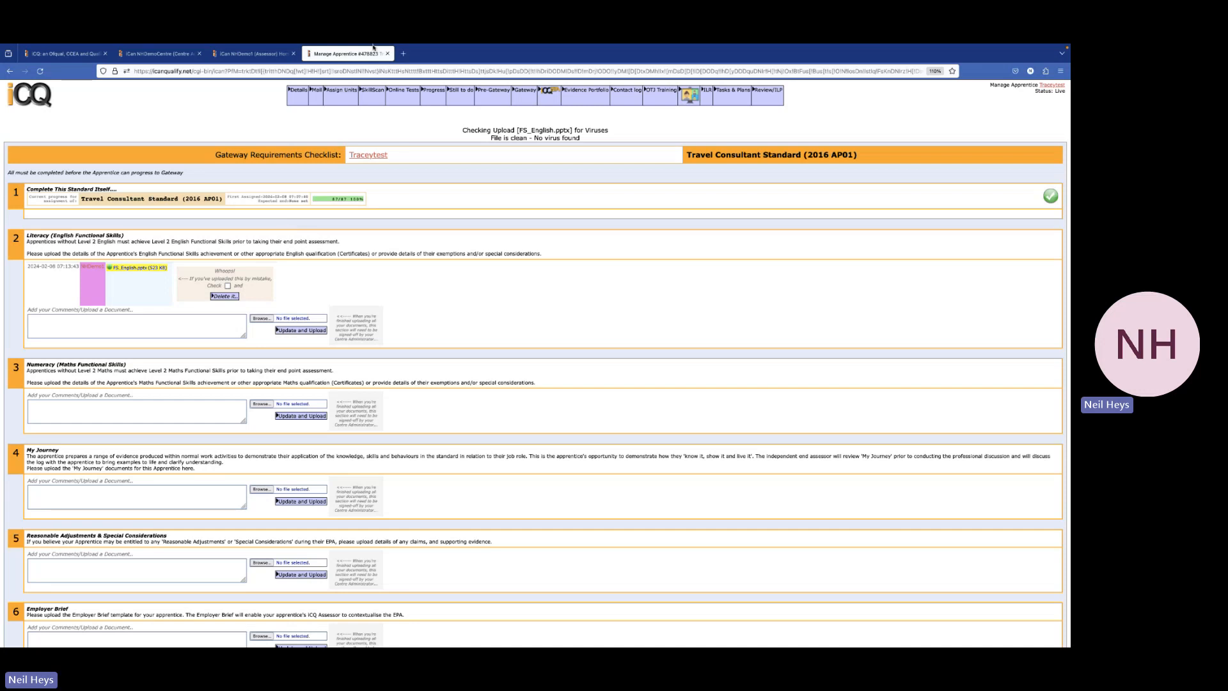
Sort the Centre Admin list newest-added first and open the travel consultant apprentice's Manage page
{"action": "left_click", "coordinate": [387, 66]}
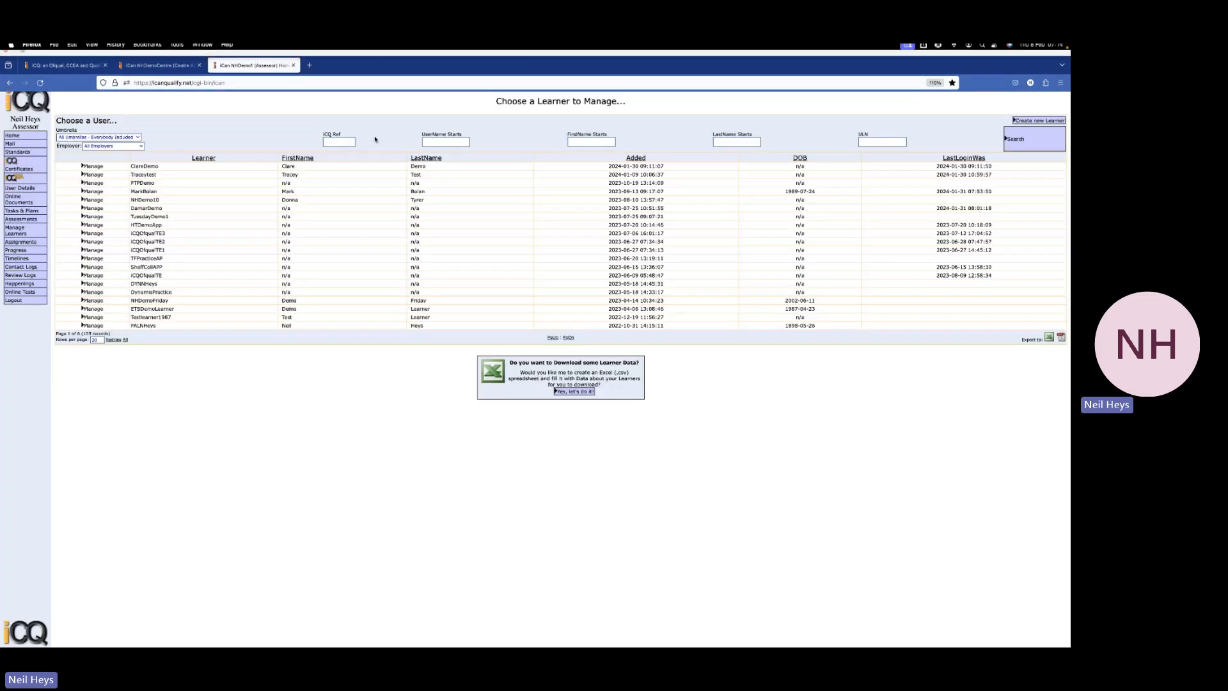
{"action": "left_click", "coordinate": [163, 55]}
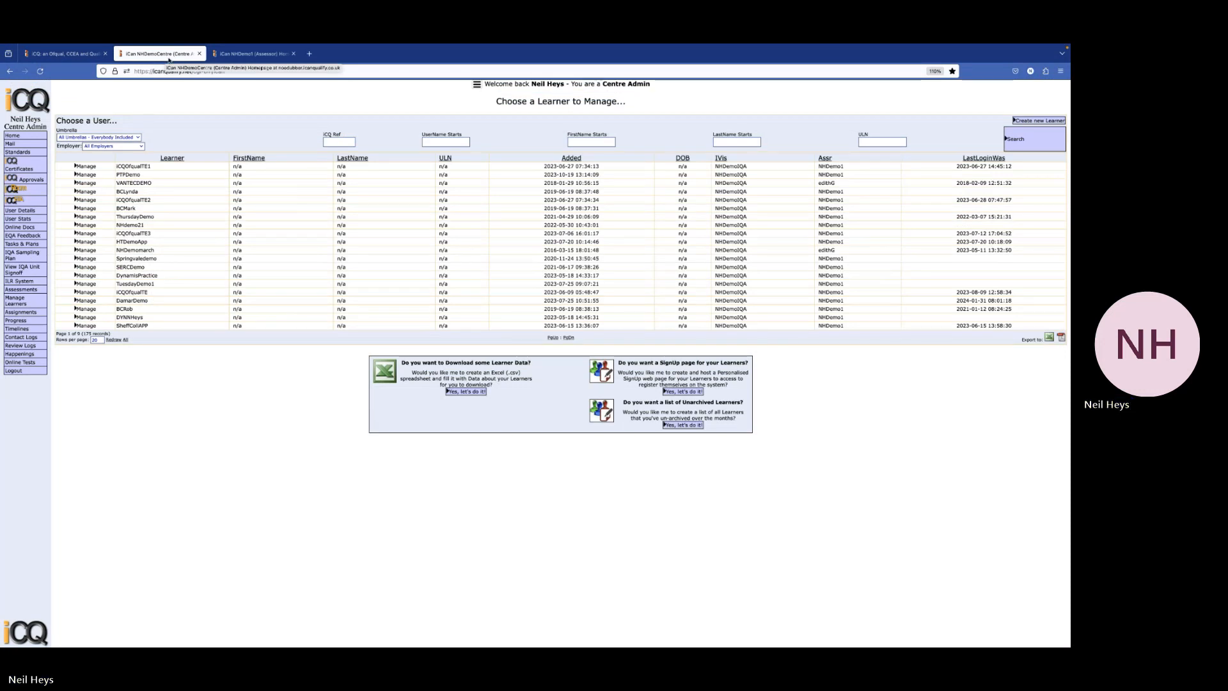
{"action": "left_click", "coordinate": [571, 158]}
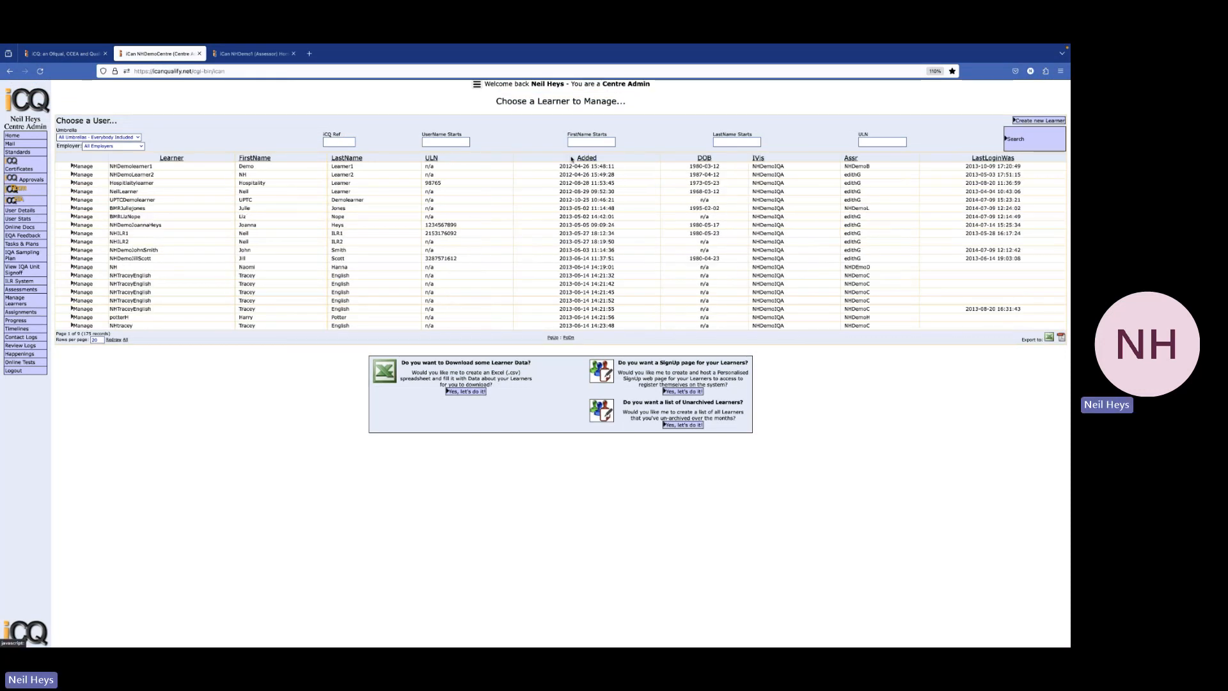
{"action": "left_click", "coordinate": [571, 158]}
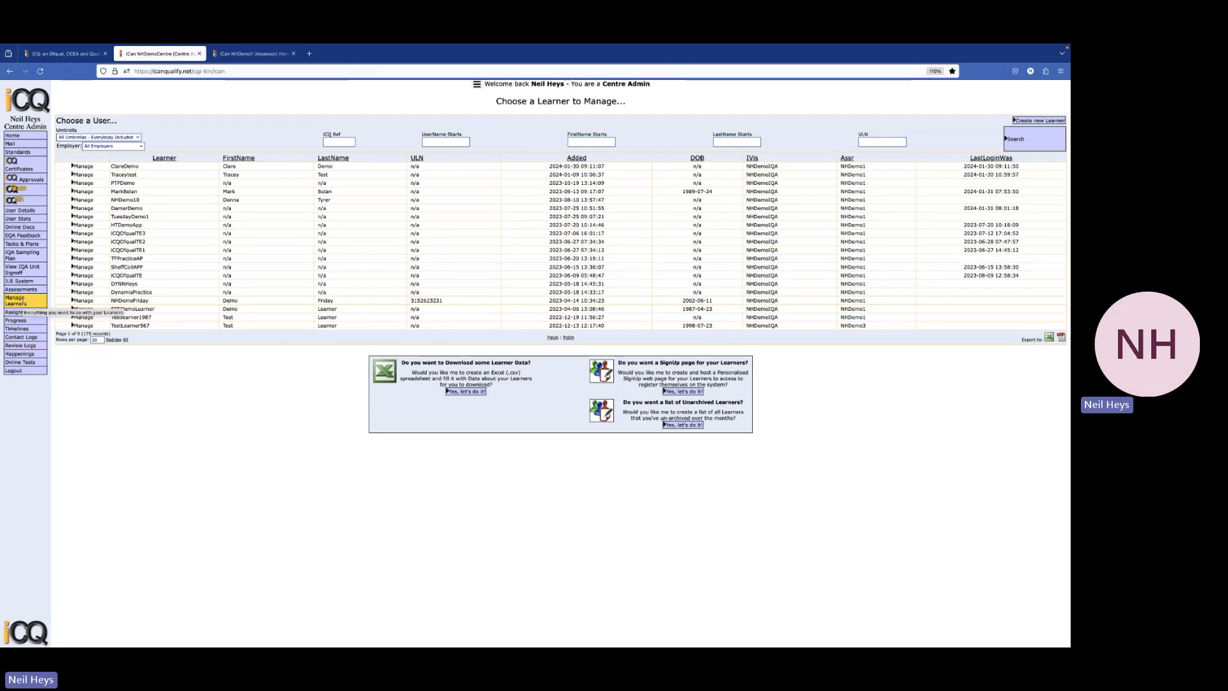
{"action": "left_click", "coordinate": [81, 177]}
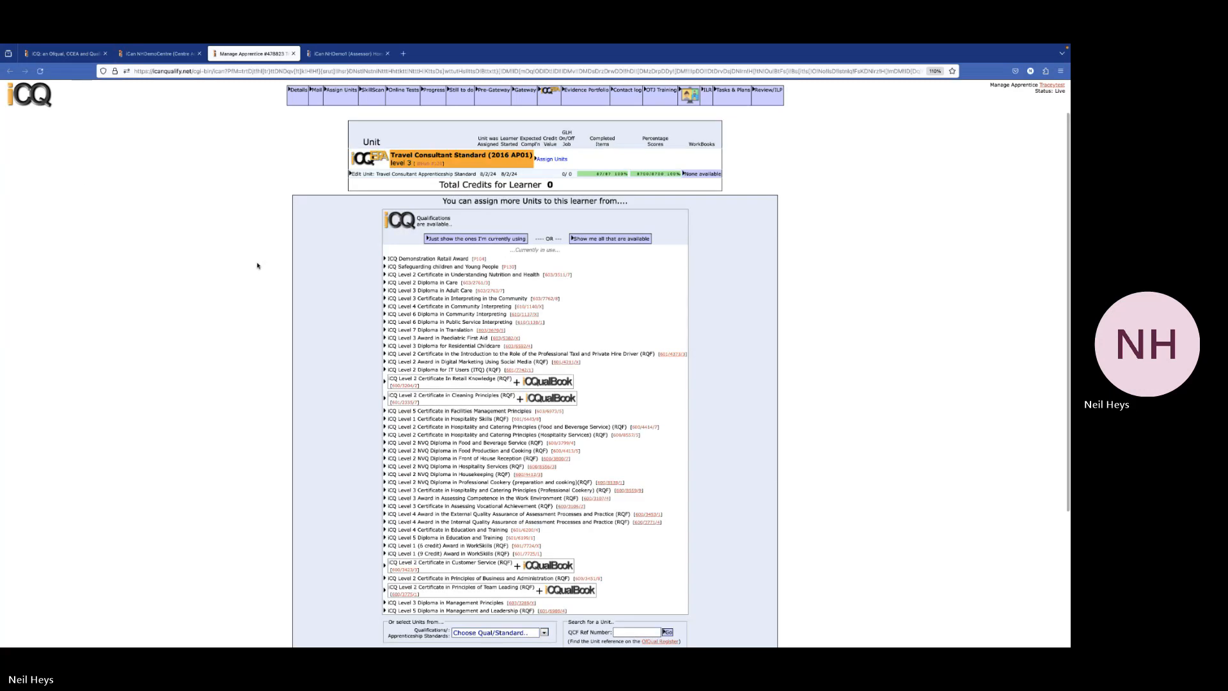
On the Pre-Gateway checklist, tick Literacy as 'Yup! This is now Complete'
{"action": "left_click", "coordinate": [490, 96]}
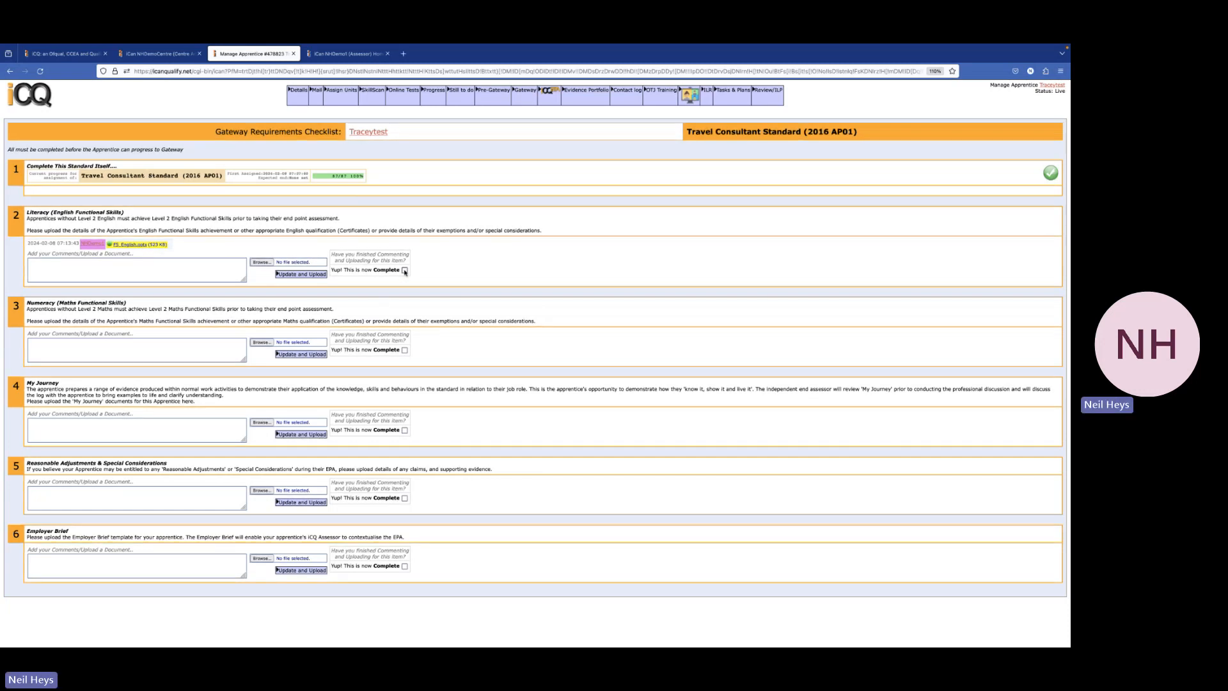
{"action": "left_click", "coordinate": [404, 270]}
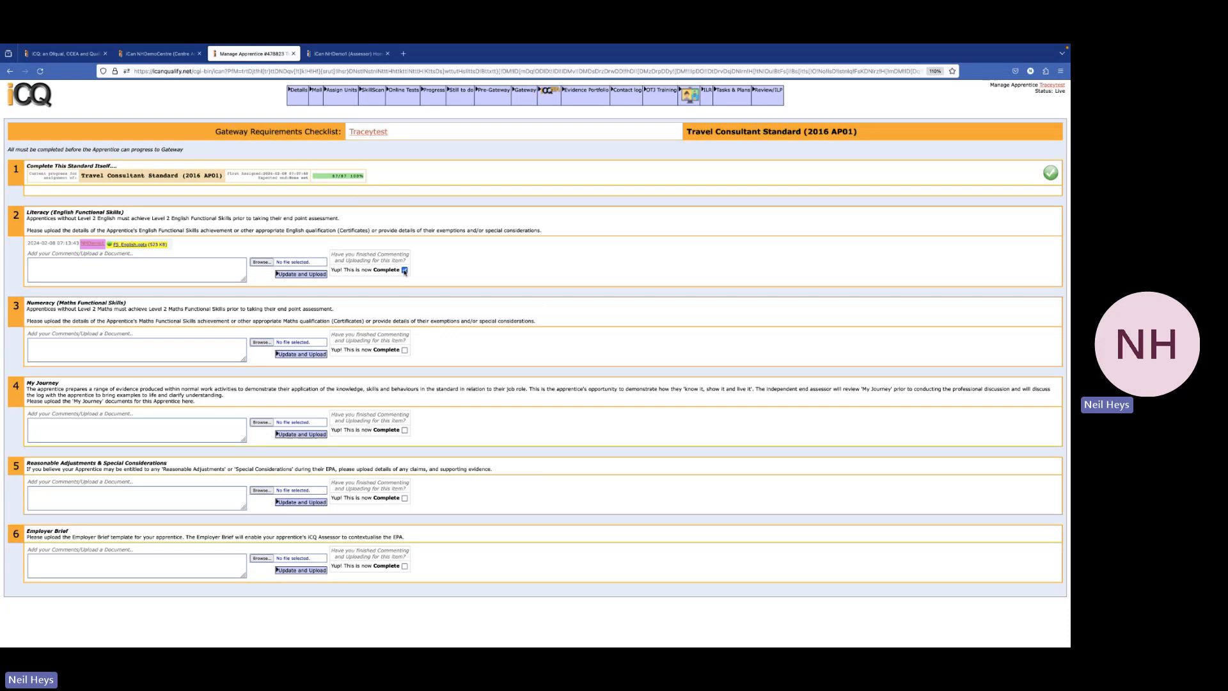
Submit Literacy, then upload PLR Report.xlsx for Numeracy and mark it complete
{"action": "left_click", "coordinate": [301, 274]}
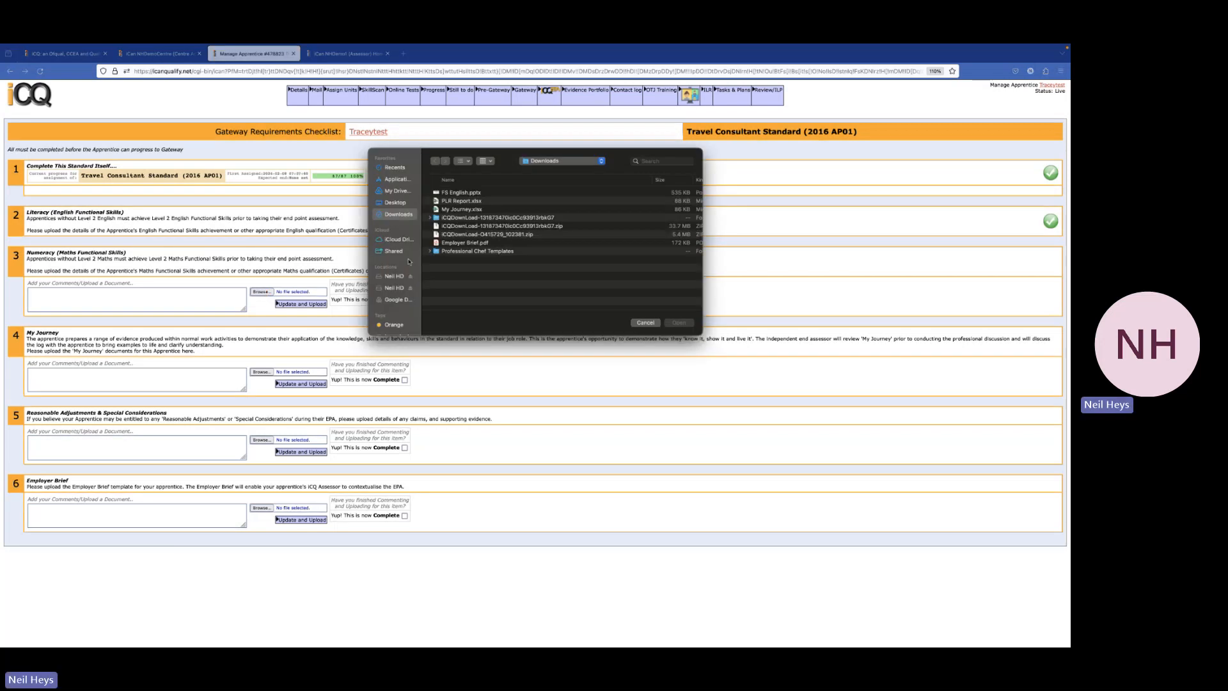
{"action": "left_click", "coordinate": [470, 202]}
{"action": "left_click", "coordinate": [679, 323]}
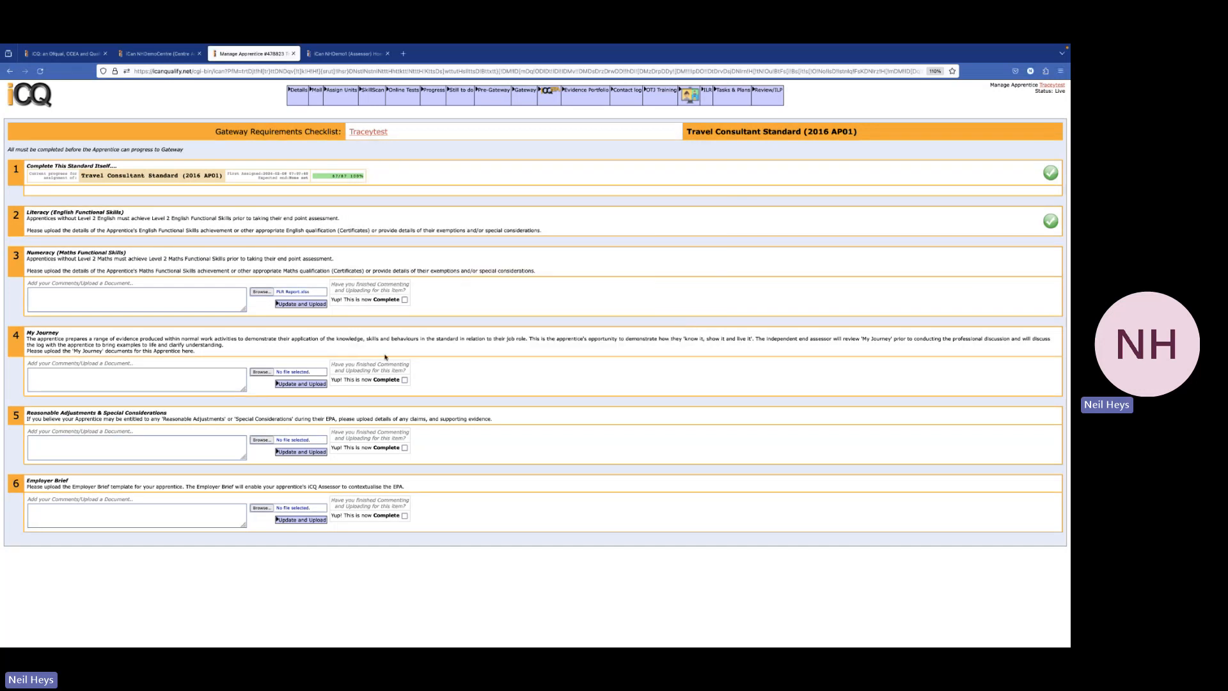
{"action": "left_click", "coordinate": [405, 300]}
{"action": "left_click", "coordinate": [306, 304]}
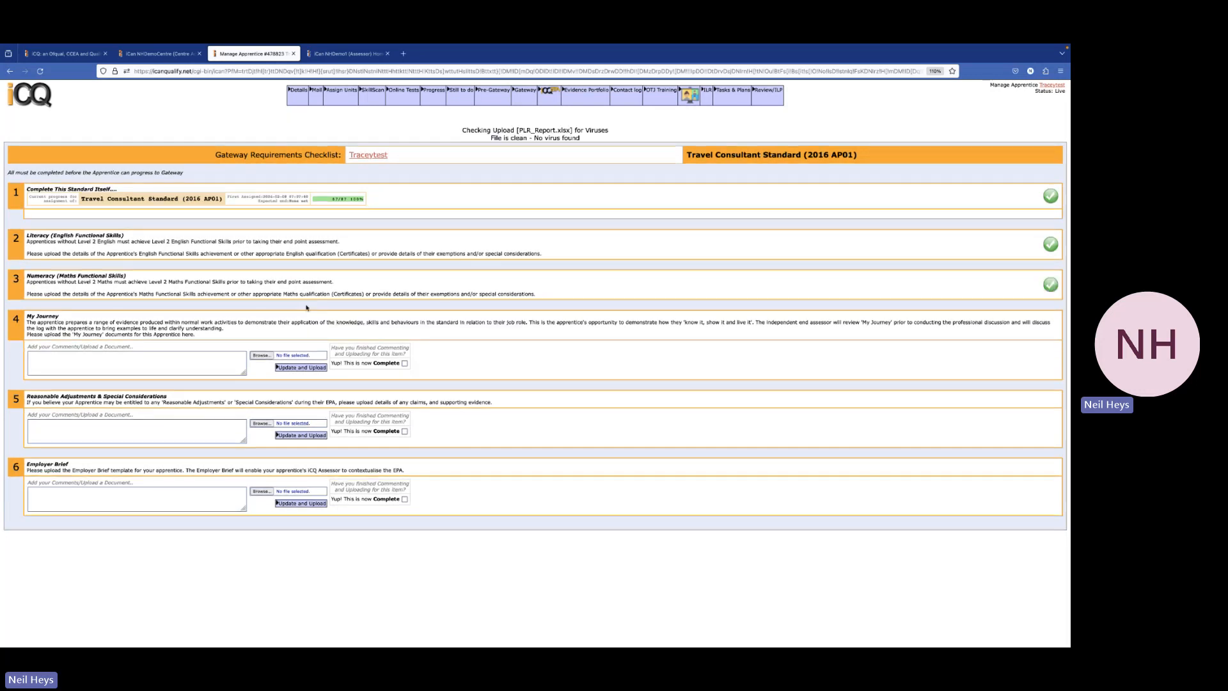
Upload My Journey.xlsx for My Journey, mark it complete, and note None under Reasonable Adjustments
{"action": "left_click", "coordinate": [263, 356]}
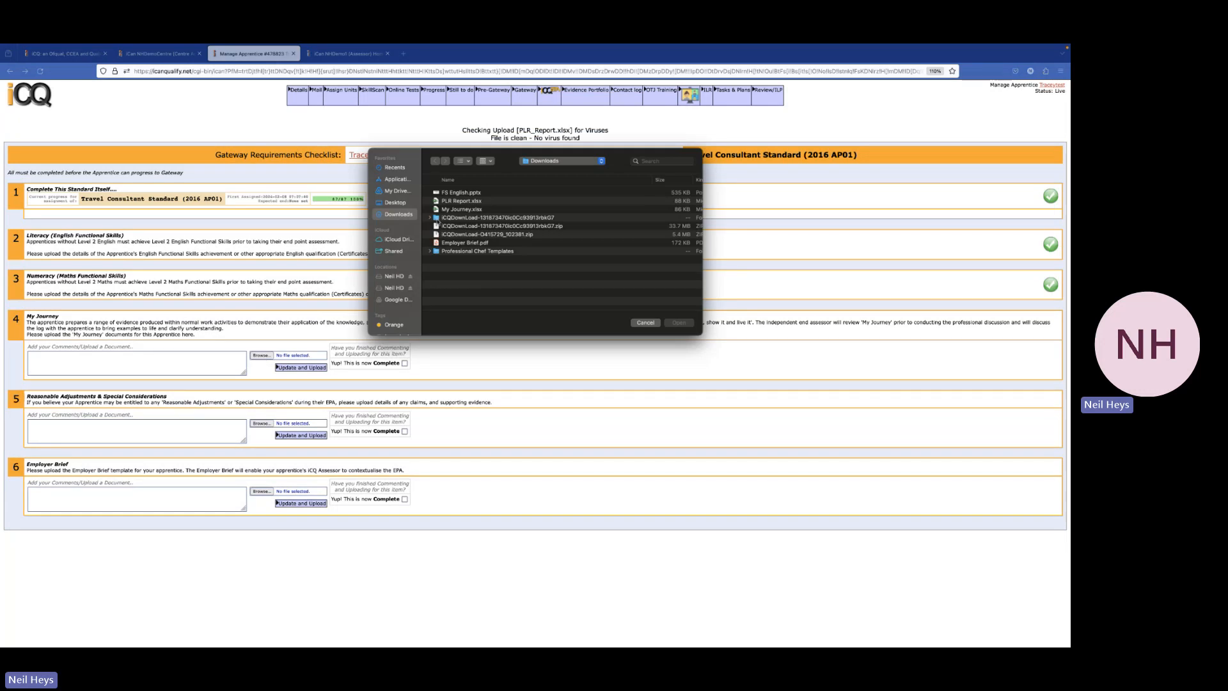
{"action": "left_click", "coordinate": [449, 210]}
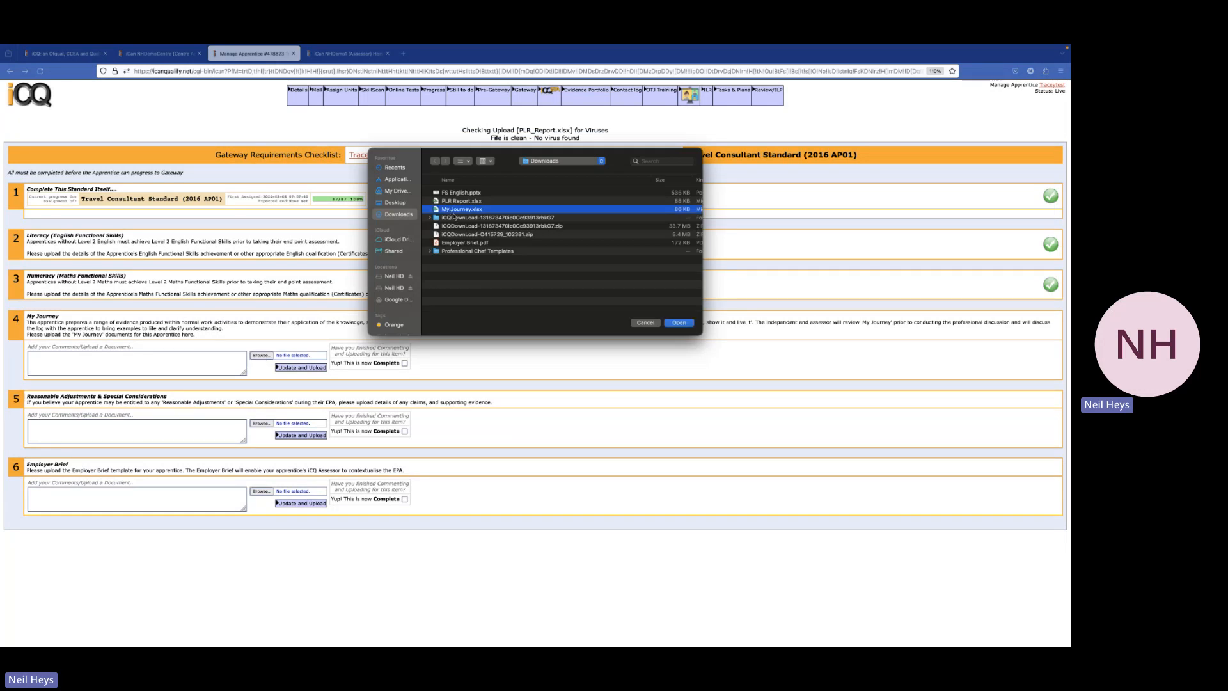
{"action": "left_click", "coordinate": [680, 323]}
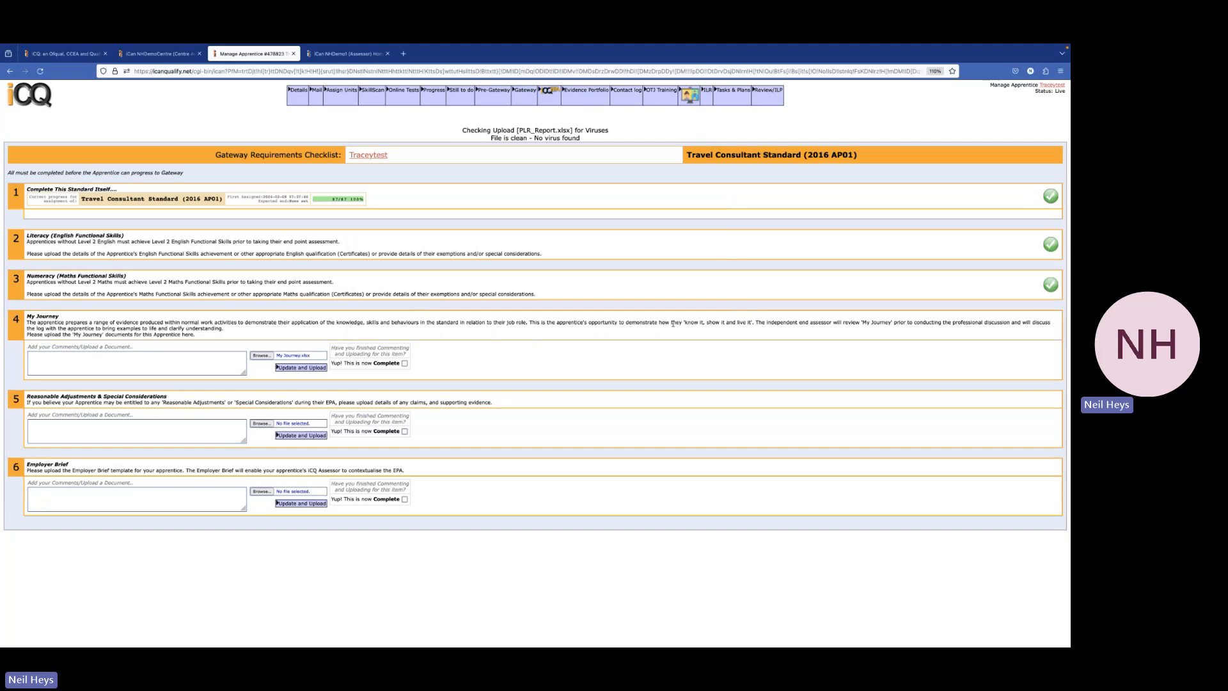
{"action": "left_click", "coordinate": [404, 363]}
{"action": "left_click", "coordinate": [295, 368]}
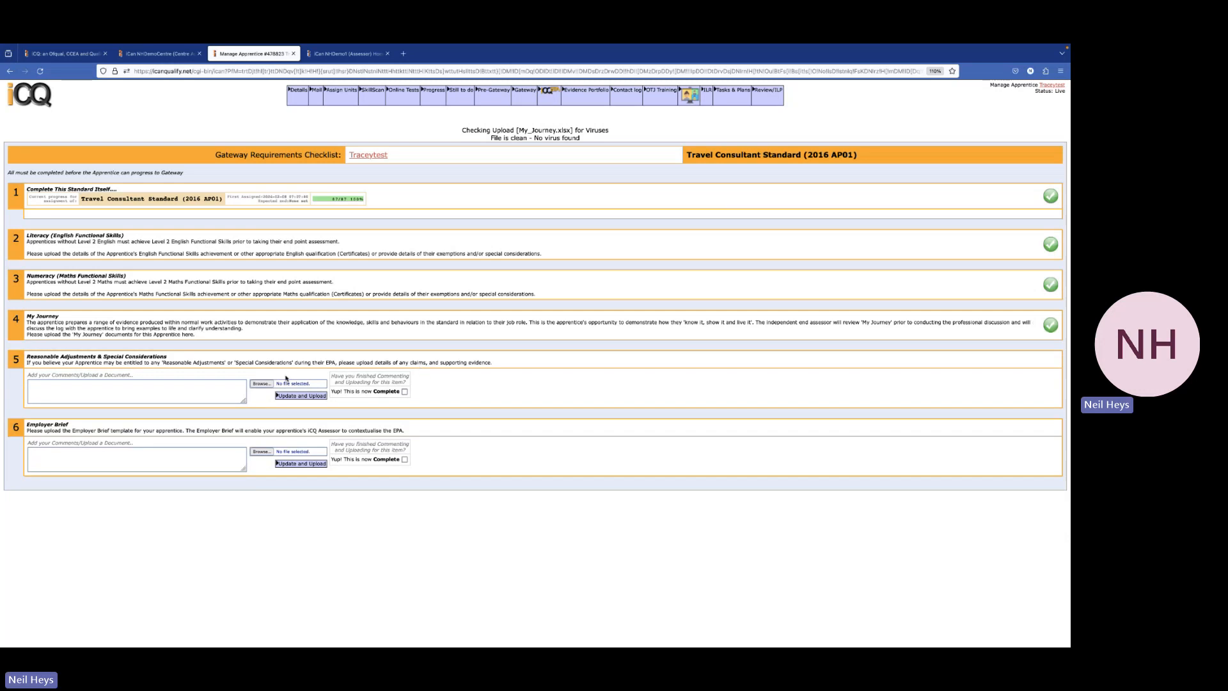
{"action": "left_click", "coordinate": [185, 393]}
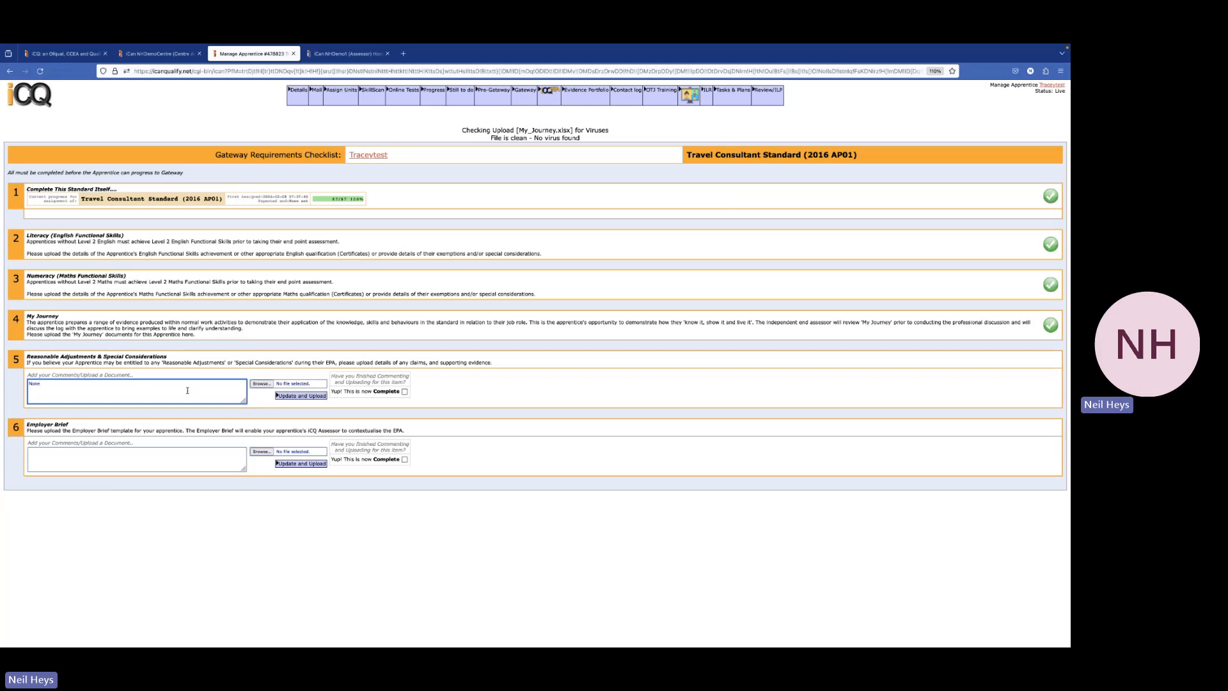
Mark Reasonable Adjustments complete, upload Employer Brief.pdf for item 6, and view the Gateway page
{"action": "left_click", "coordinate": [404, 391]}
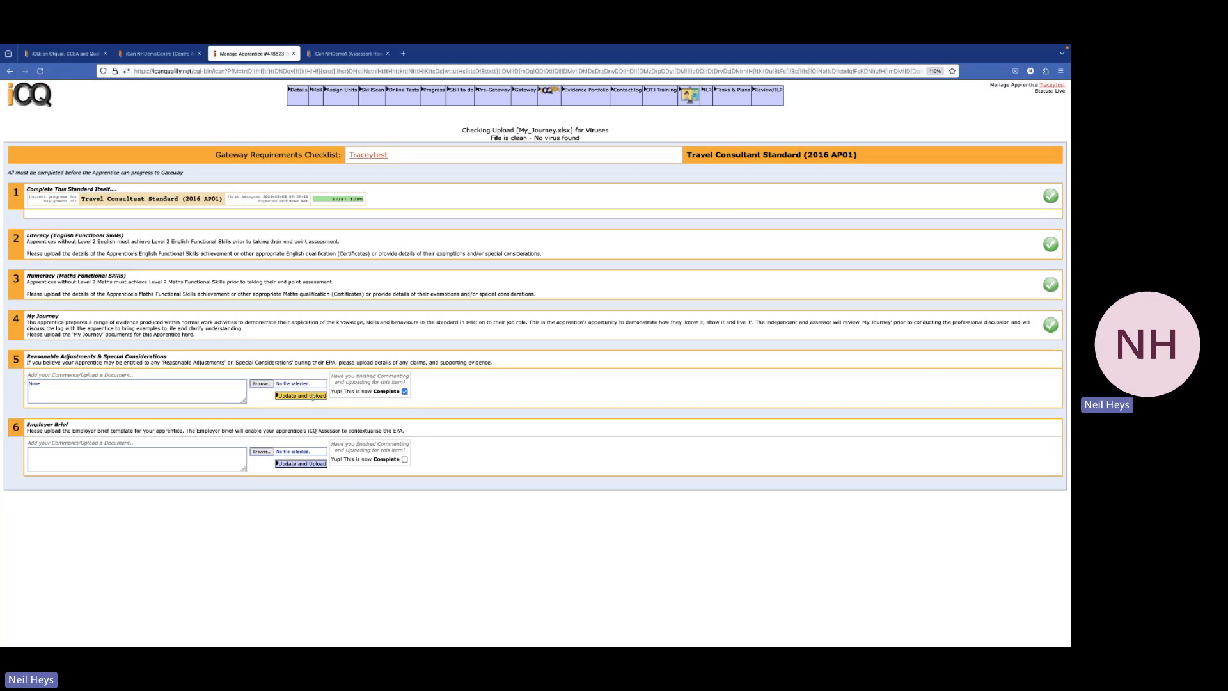
{"action": "left_click", "coordinate": [313, 397]}
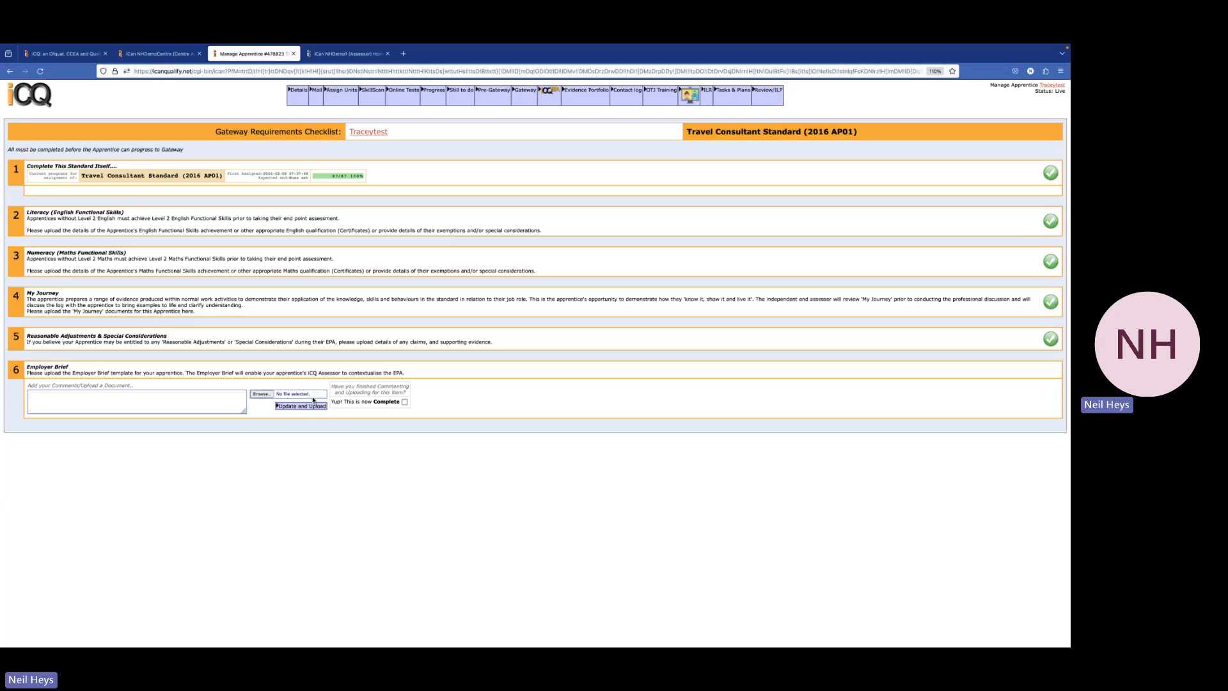
{"action": "left_click", "coordinate": [261, 394]}
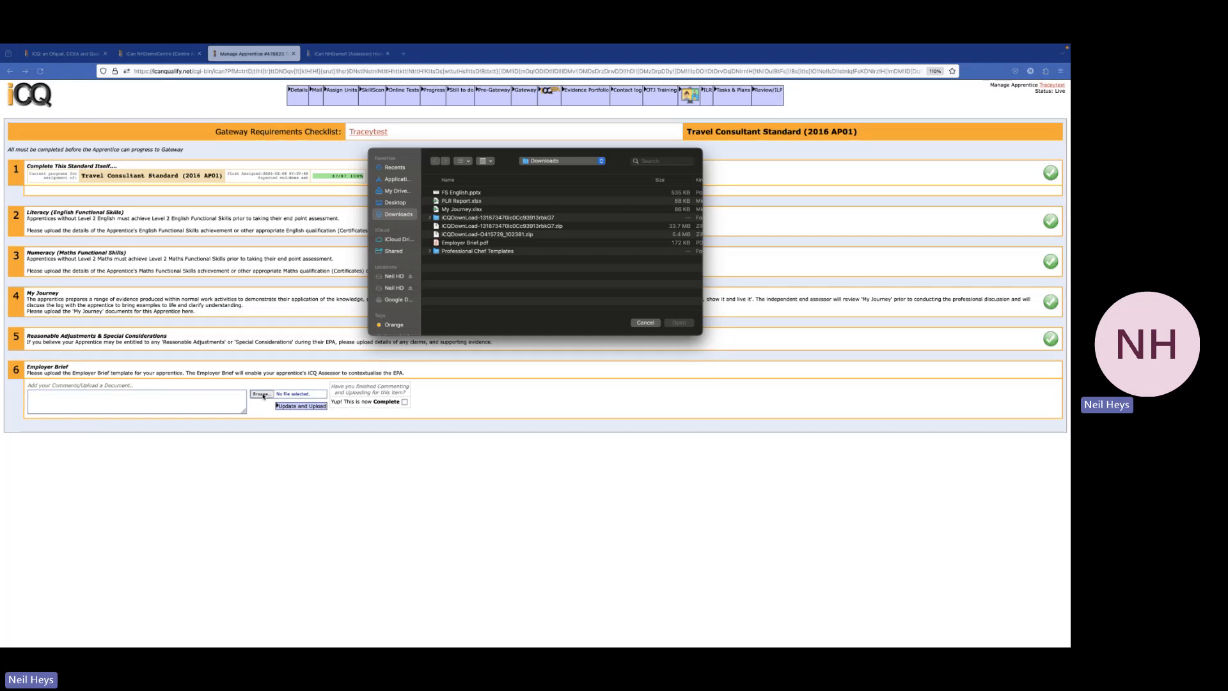
{"action": "left_click", "coordinate": [484, 244]}
{"action": "left_click", "coordinate": [679, 322]}
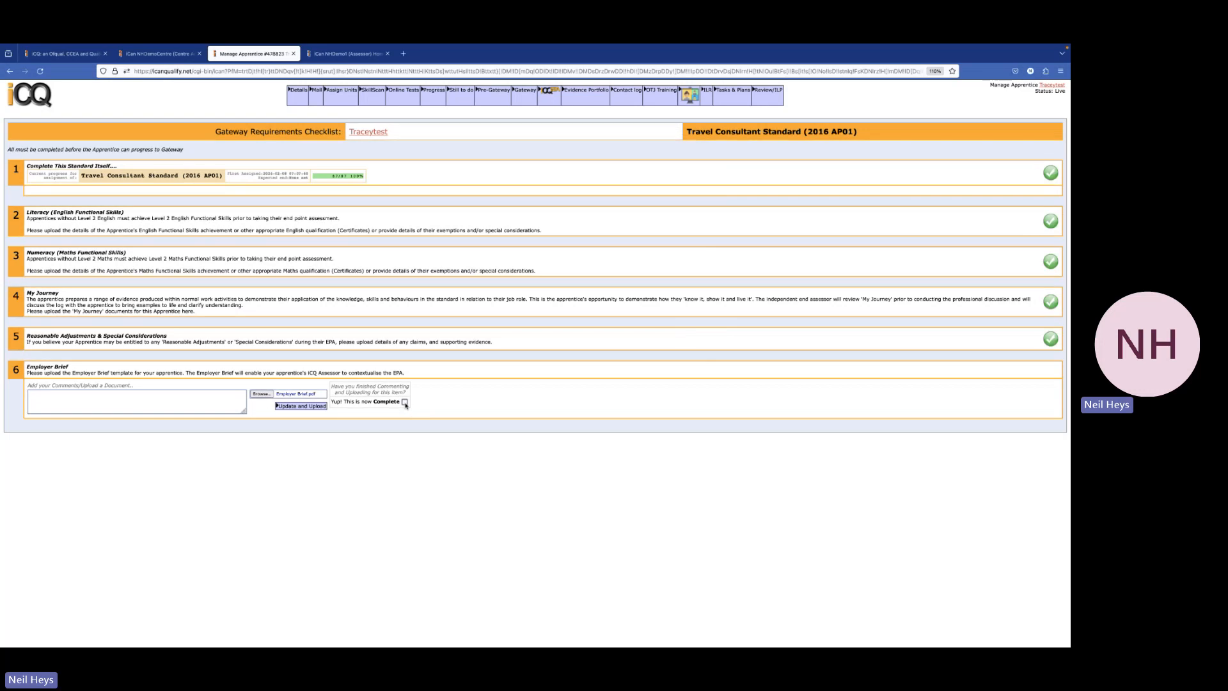
{"action": "left_click", "coordinate": [302, 407]}
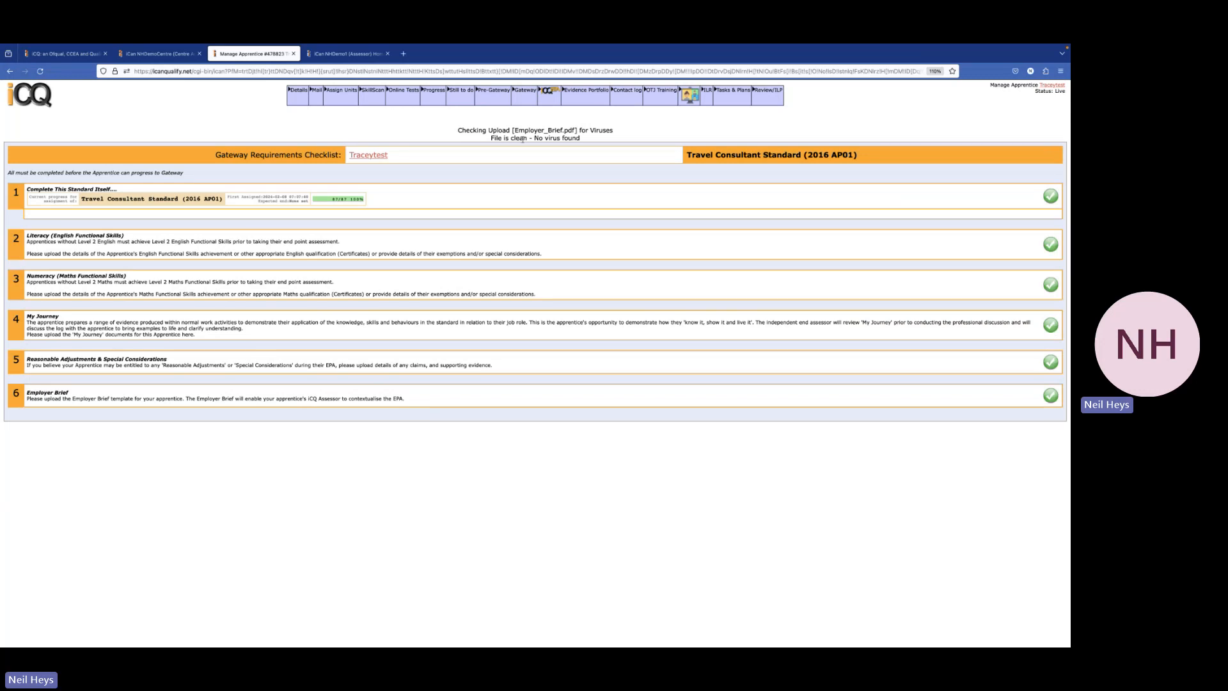
{"action": "left_click", "coordinate": [524, 101]}
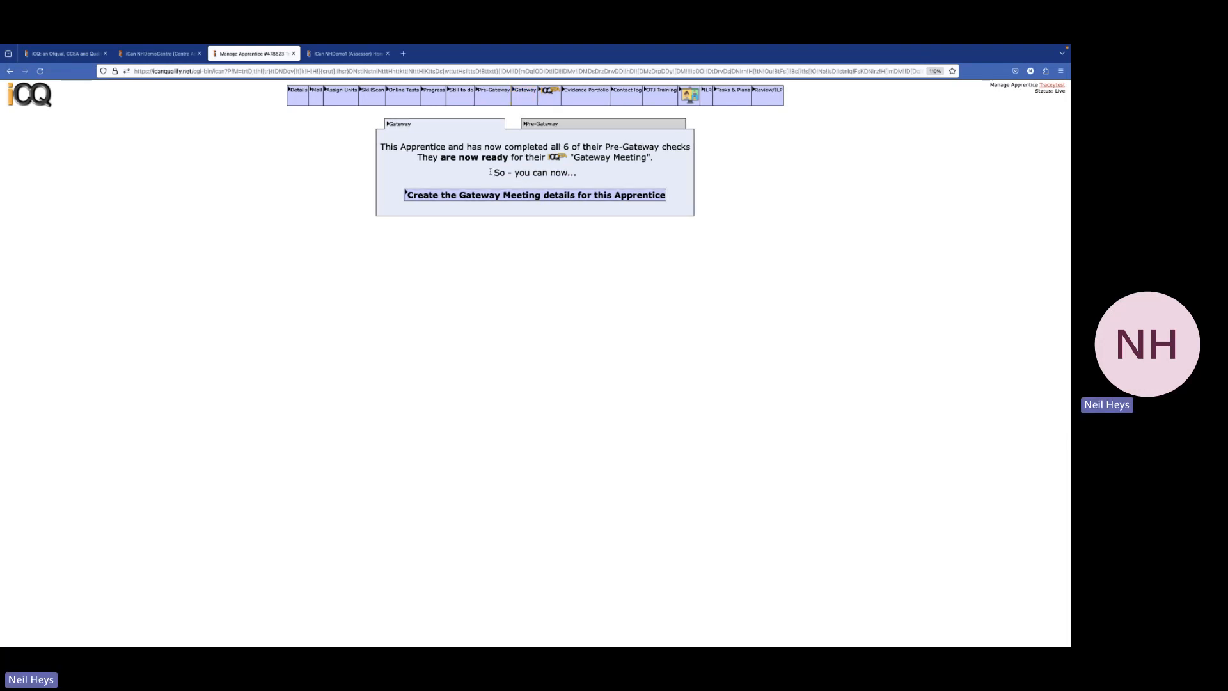
Enter the apprentice's phone number and autofilled e-mail in the Gateway attendee list and save
{"action": "left_click", "coordinate": [557, 195]}
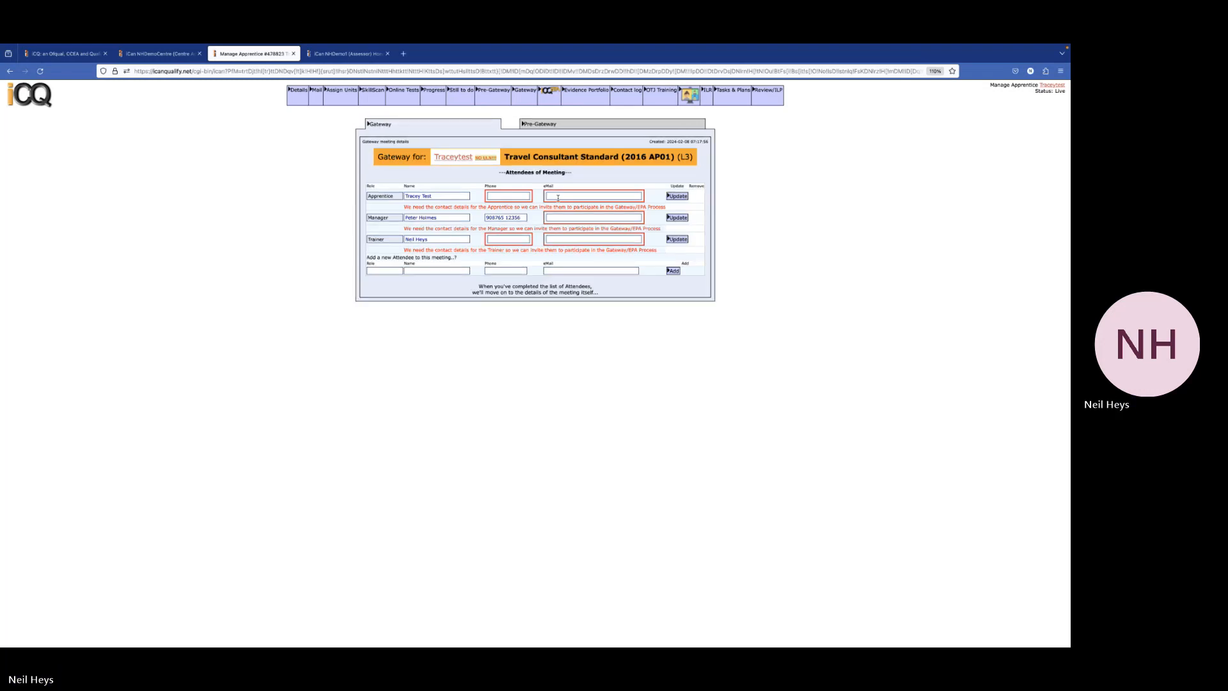
{"action": "left_click", "coordinate": [501, 197]}
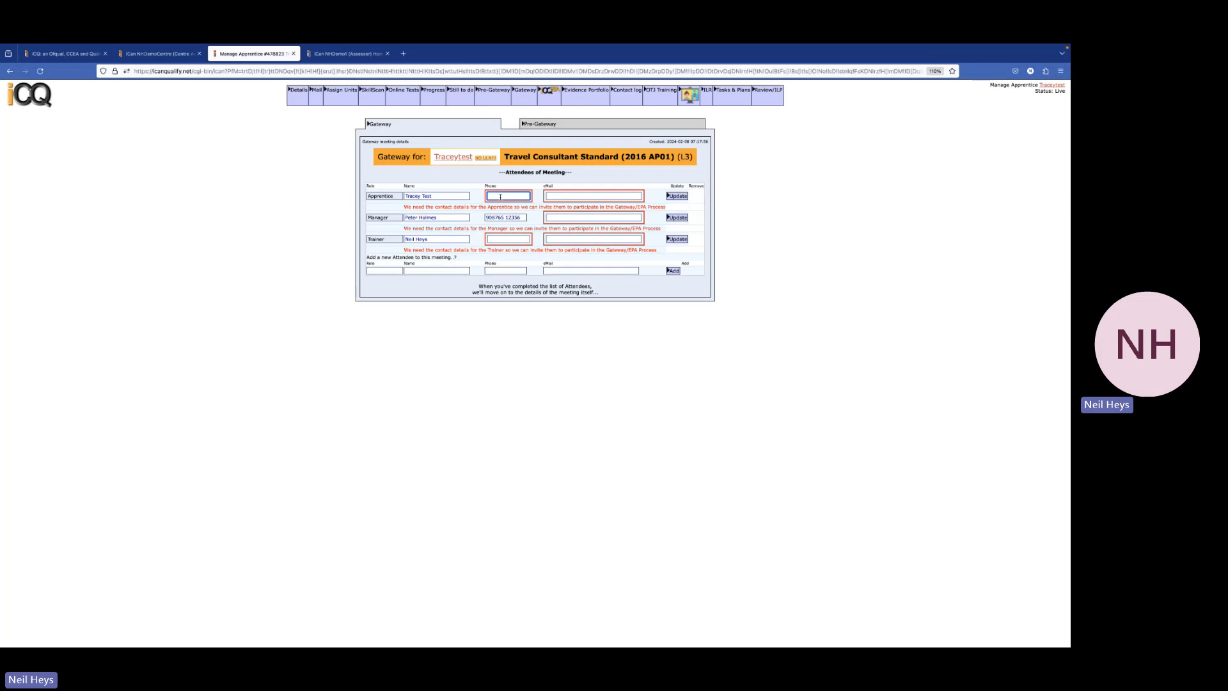
{"action": "left_click", "coordinate": [568, 193]}
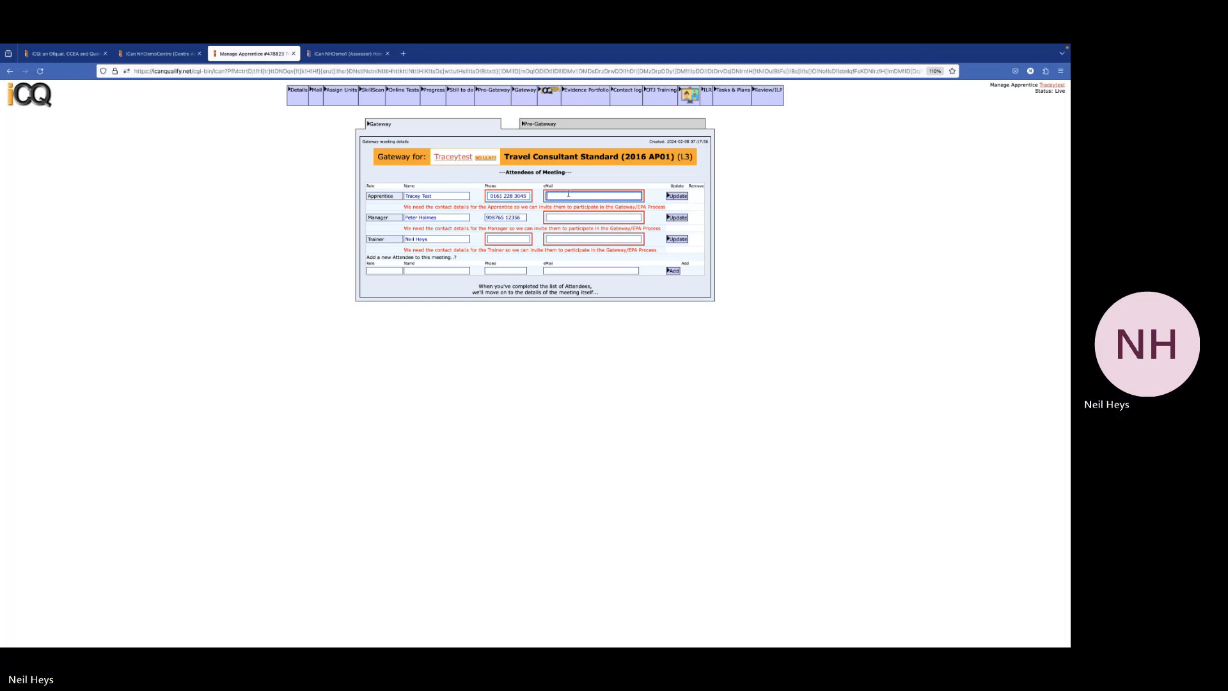
{"action": "type", "text": "ne"}
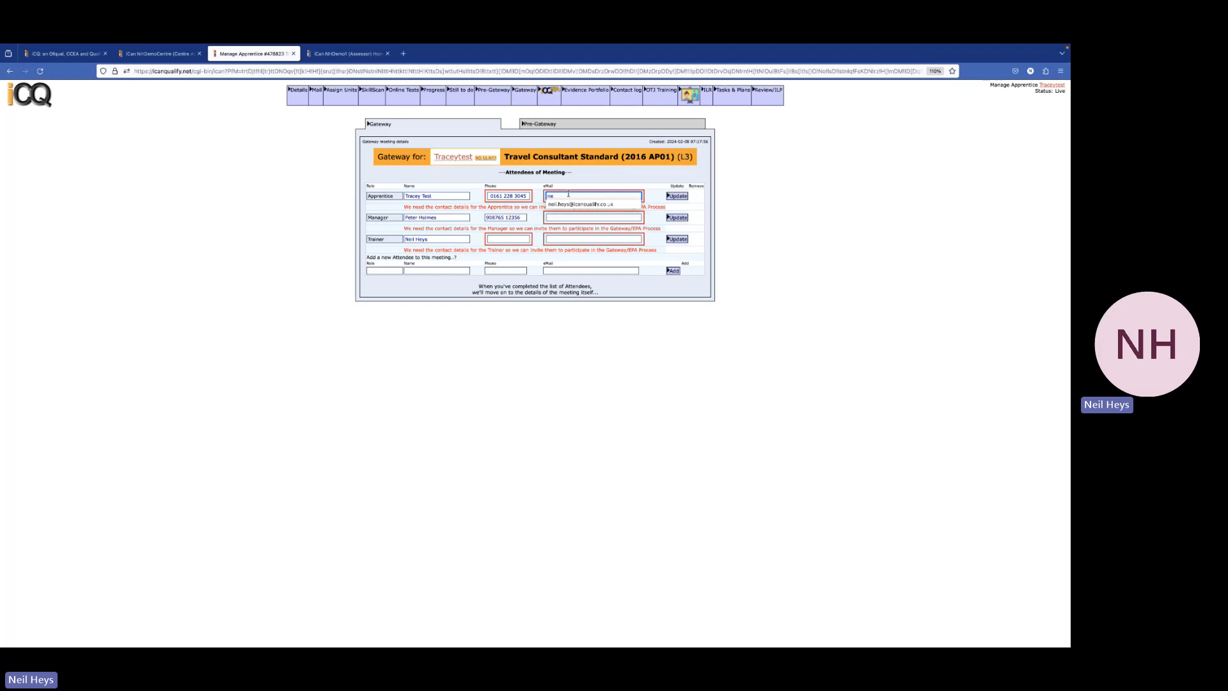
{"action": "left_click", "coordinate": [573, 205]}
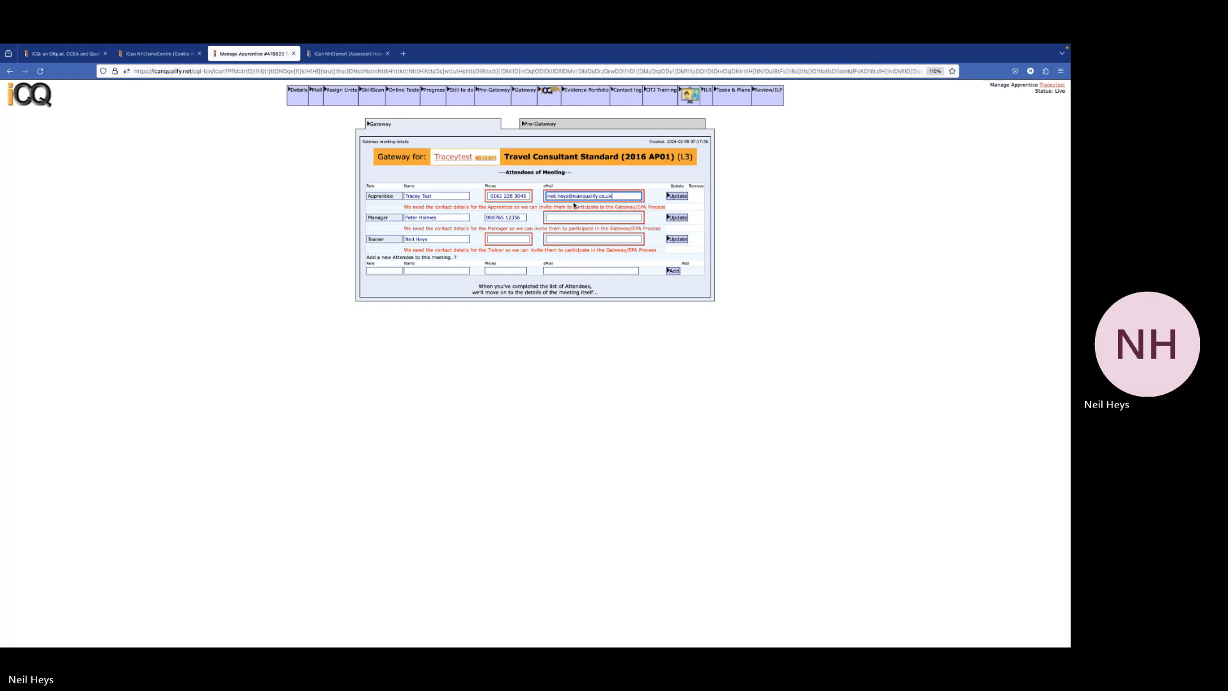
{"action": "left_click", "coordinate": [677, 196]}
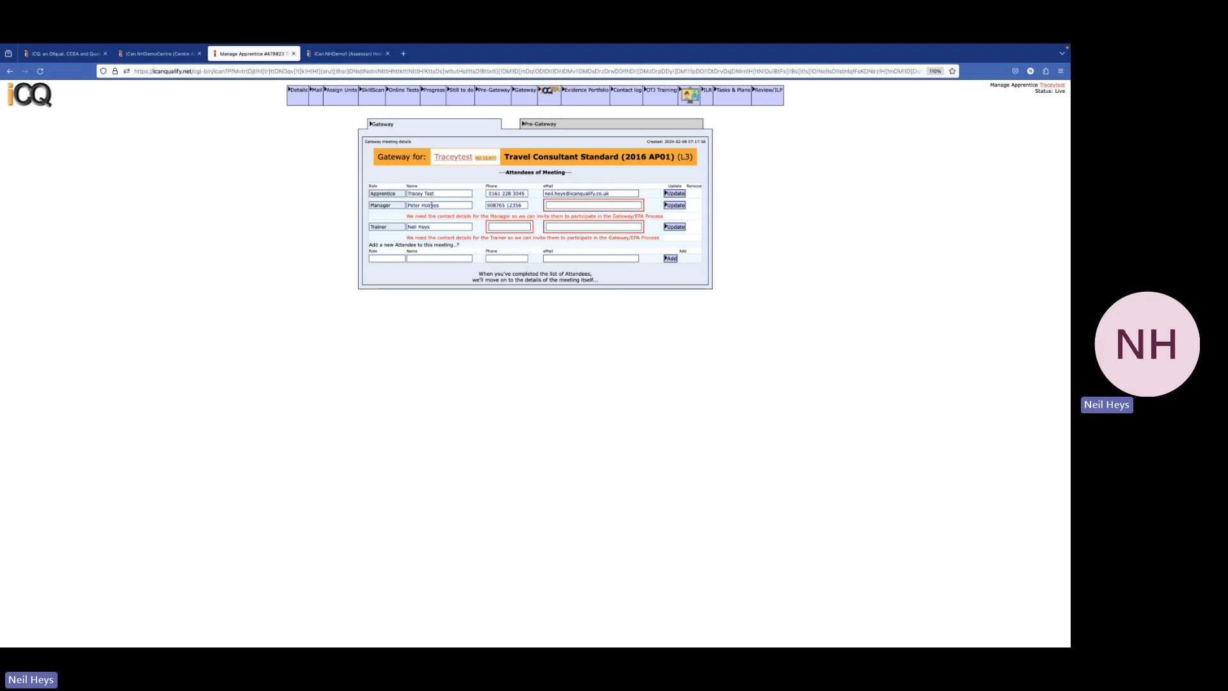
Fill in the manager's e-mail from the autofill suggestion and save it
{"action": "left_click", "coordinate": [564, 205]}
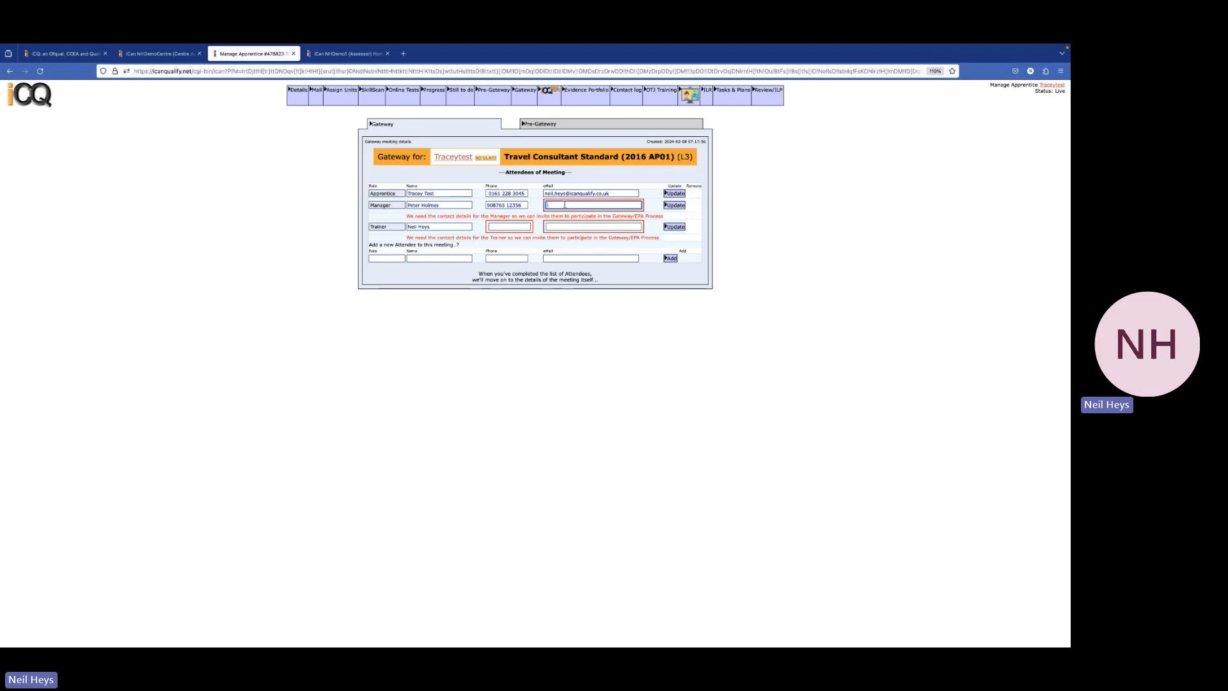
{"action": "type", "text": "nei"}
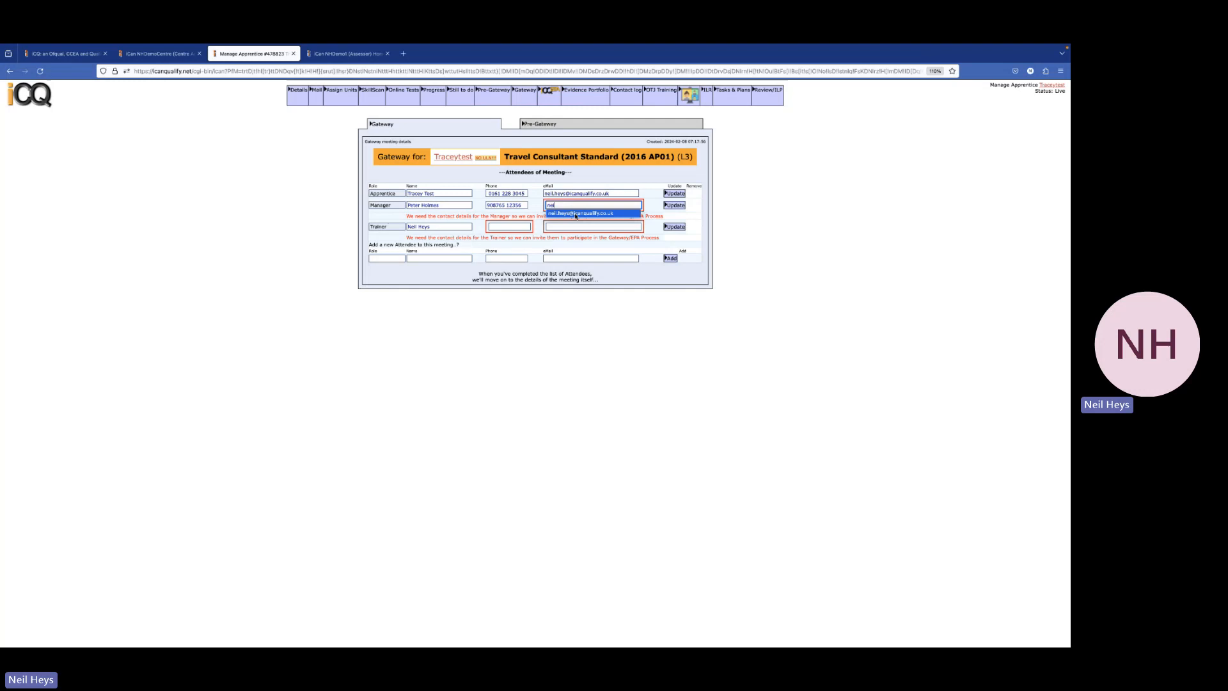
{"action": "left_click", "coordinate": [579, 213]}
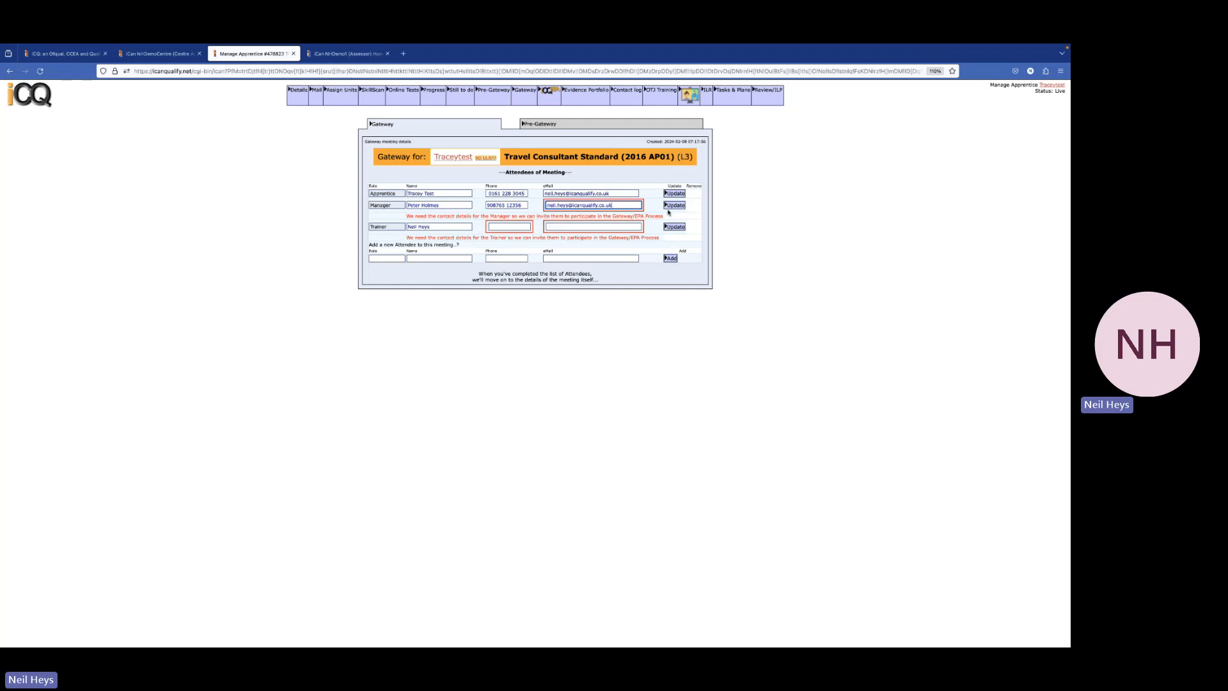
{"action": "left_click", "coordinate": [675, 205]}
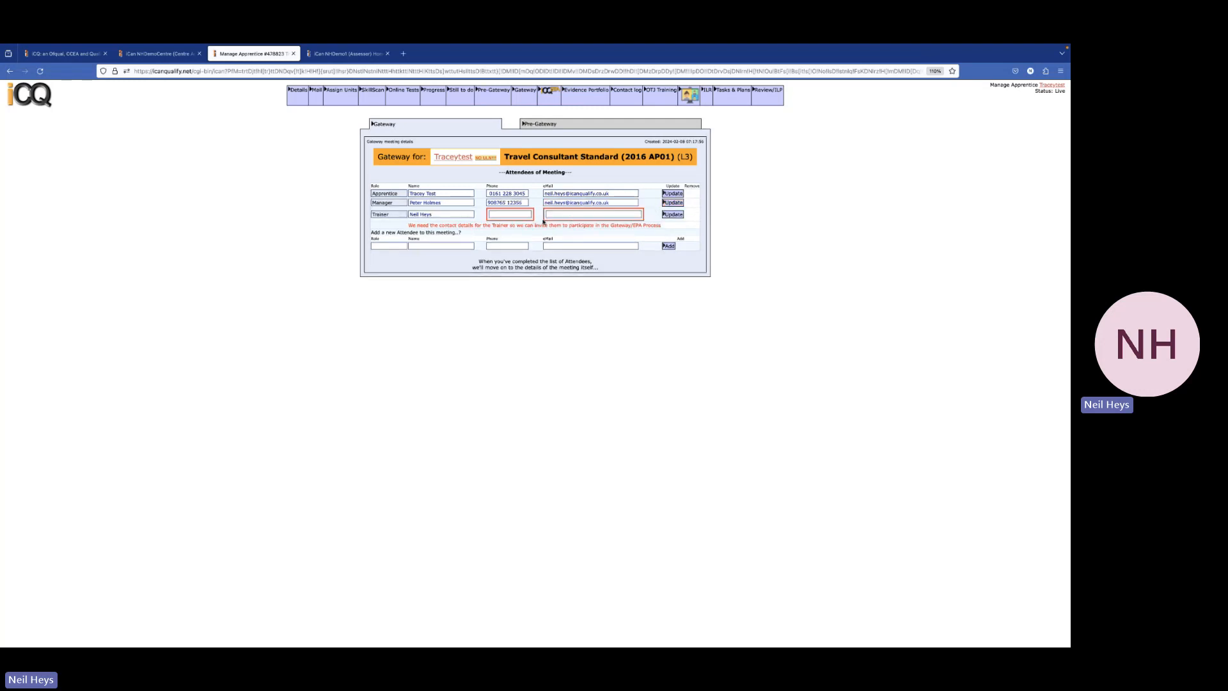
Enter the trainer's phone number and autofilled e-mail address, then save
{"action": "left_click", "coordinate": [513, 214]}
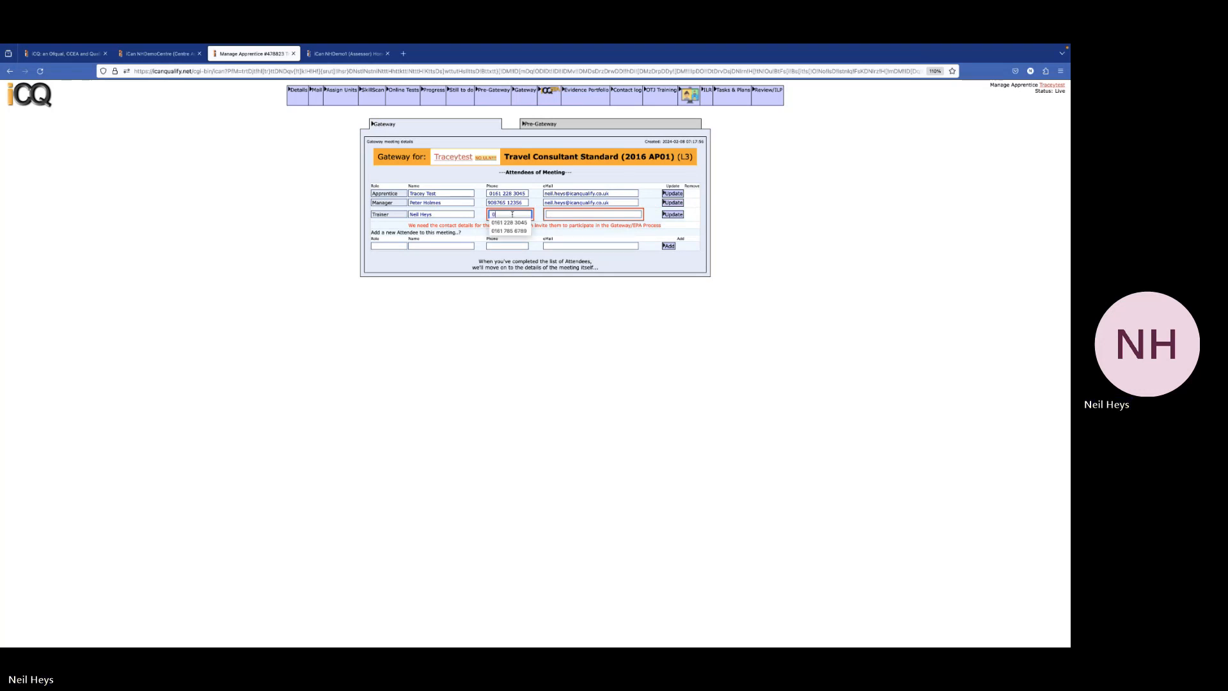
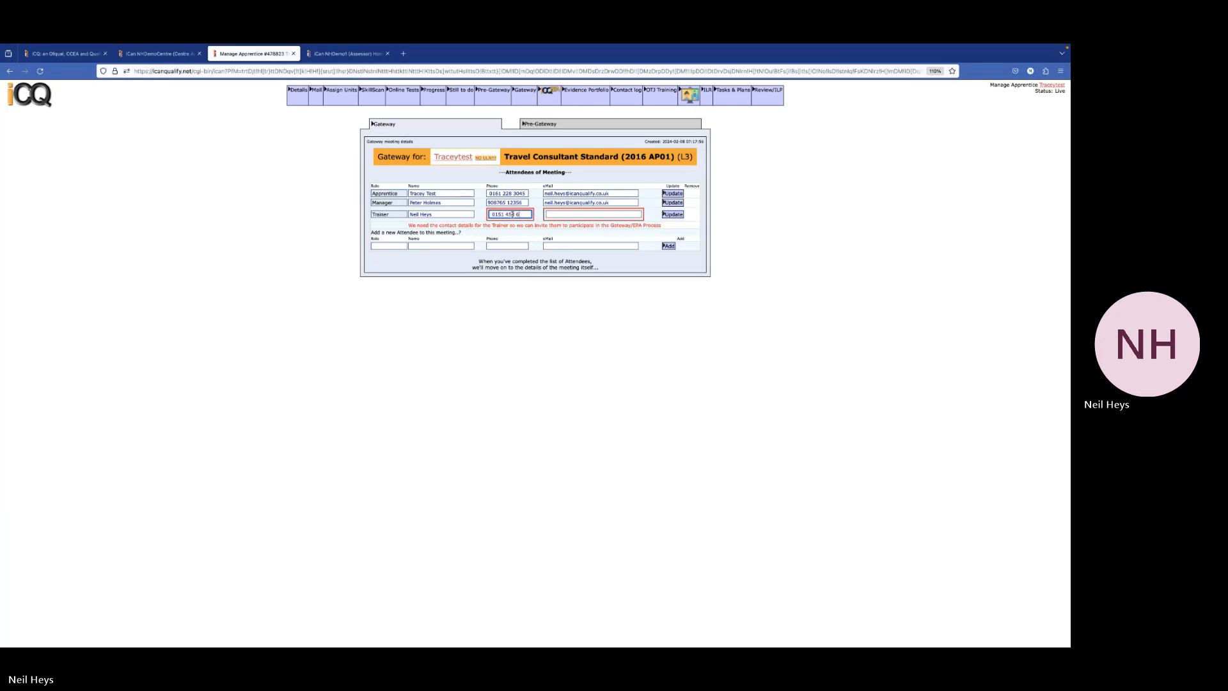
{"action": "left_click", "coordinate": [571, 215]}
{"action": "left_click", "coordinate": [570, 225]}
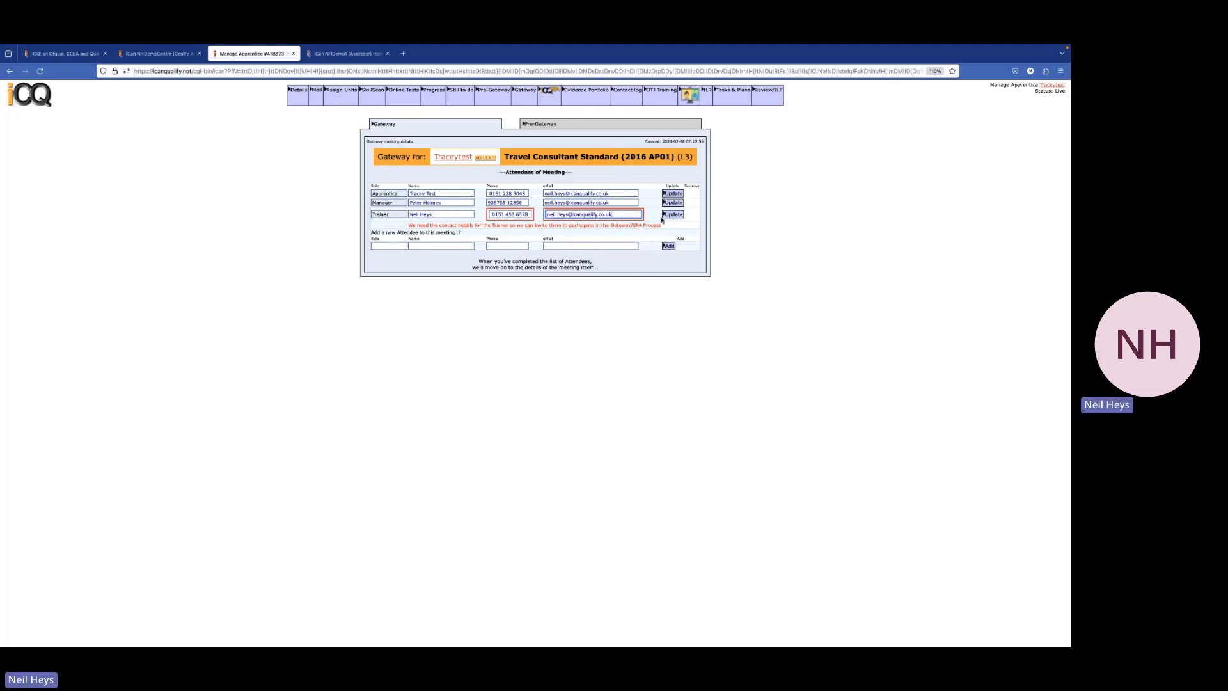
{"action": "left_click", "coordinate": [670, 214]}
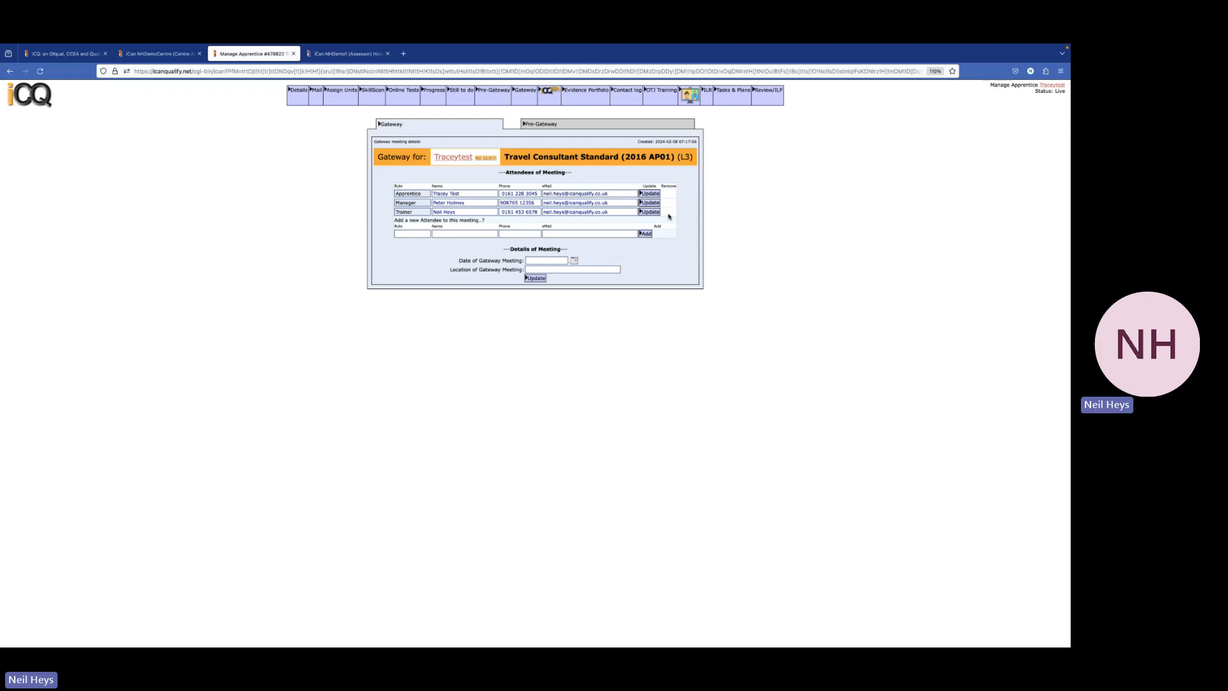
Enter the Gateway meeting date 06/02/2024 and location Remote
{"action": "left_click", "coordinate": [545, 260]}
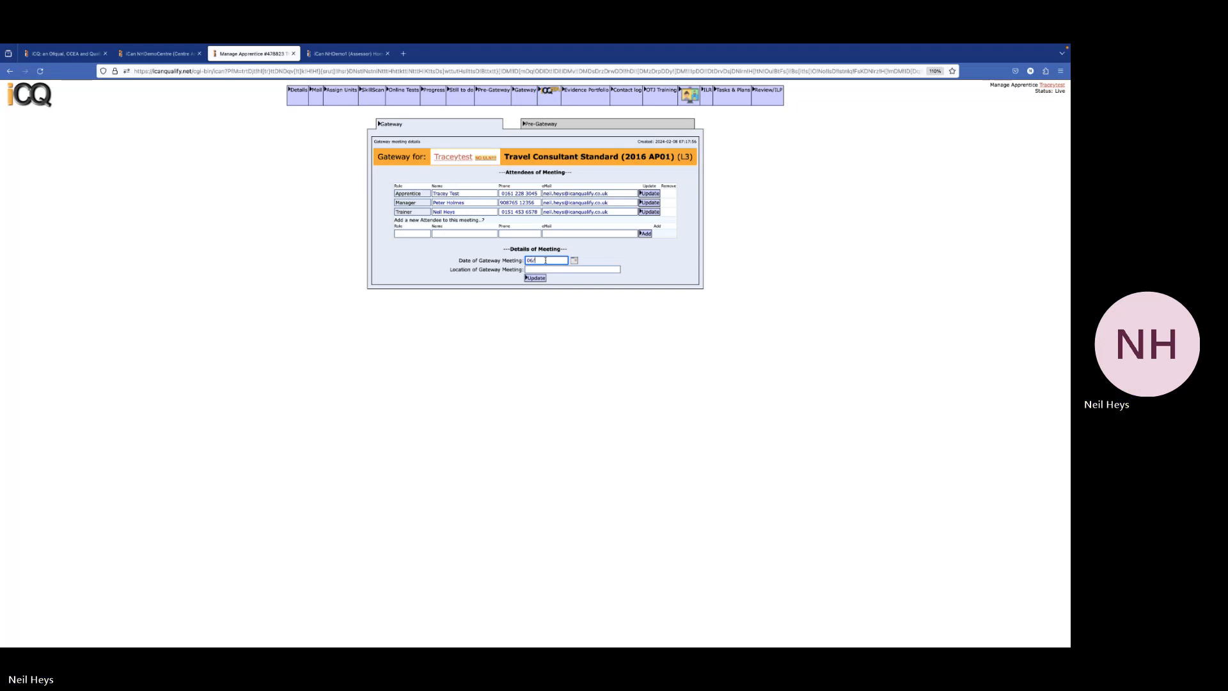
{"action": "type", "text": "02/2024"}
{"action": "left_click", "coordinate": [544, 270]}
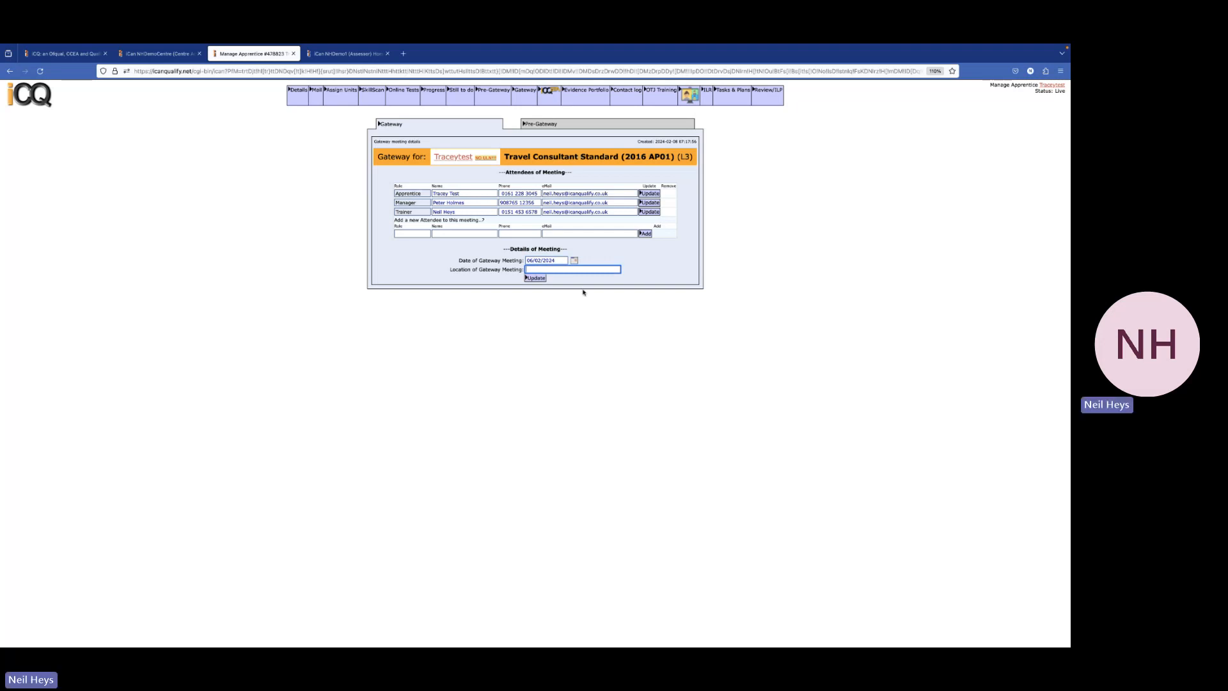
{"action": "type", "text": "Re"}
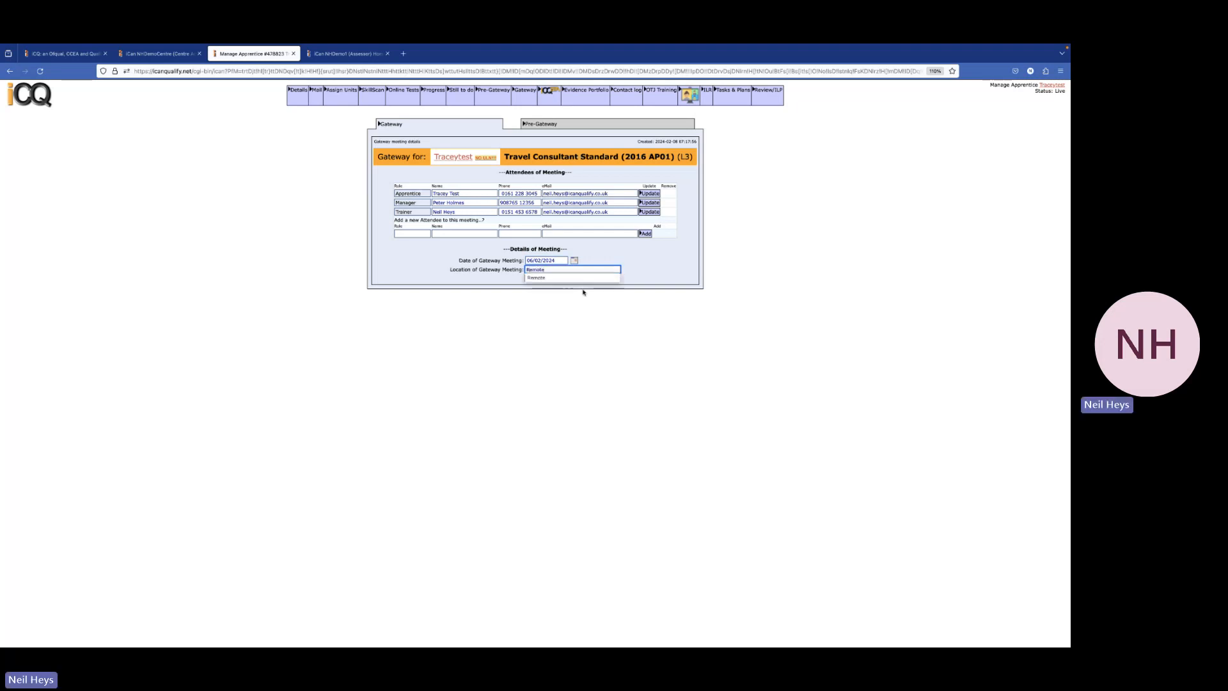
{"action": "type", "text": "mote"}
{"action": "left_click", "coordinate": [555, 280]}
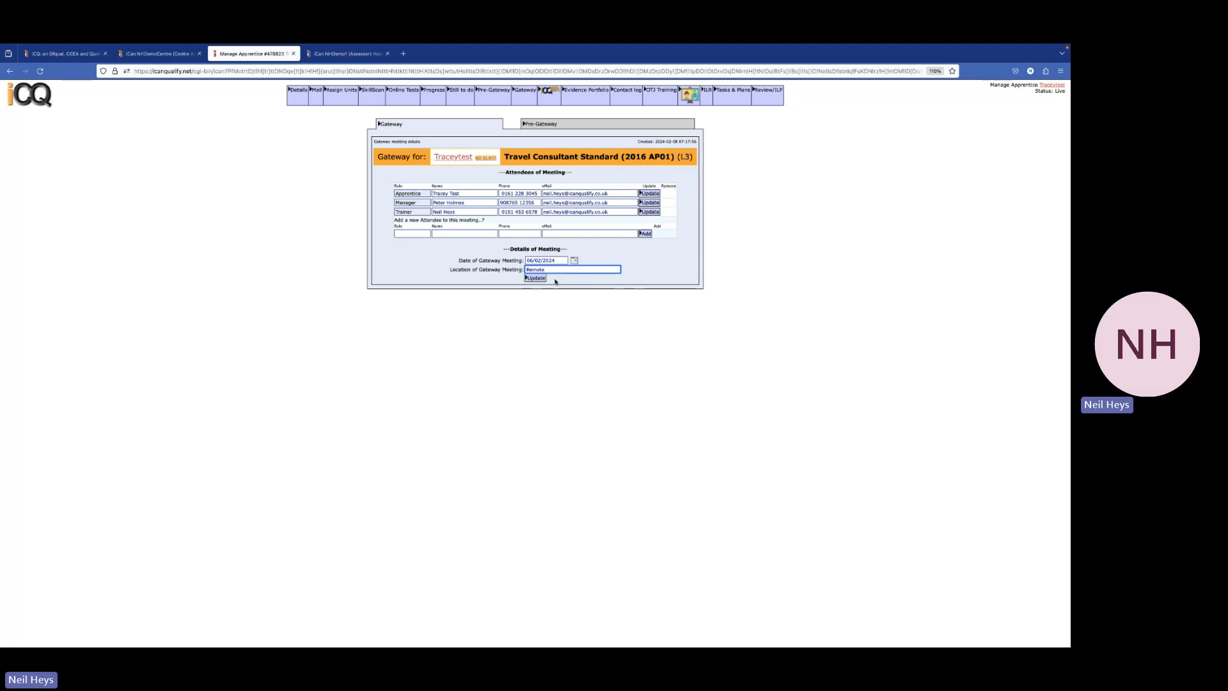
Save the meeting details and record the outcome as Is Ready for End Point Assessment
{"action": "left_click", "coordinate": [536, 279]}
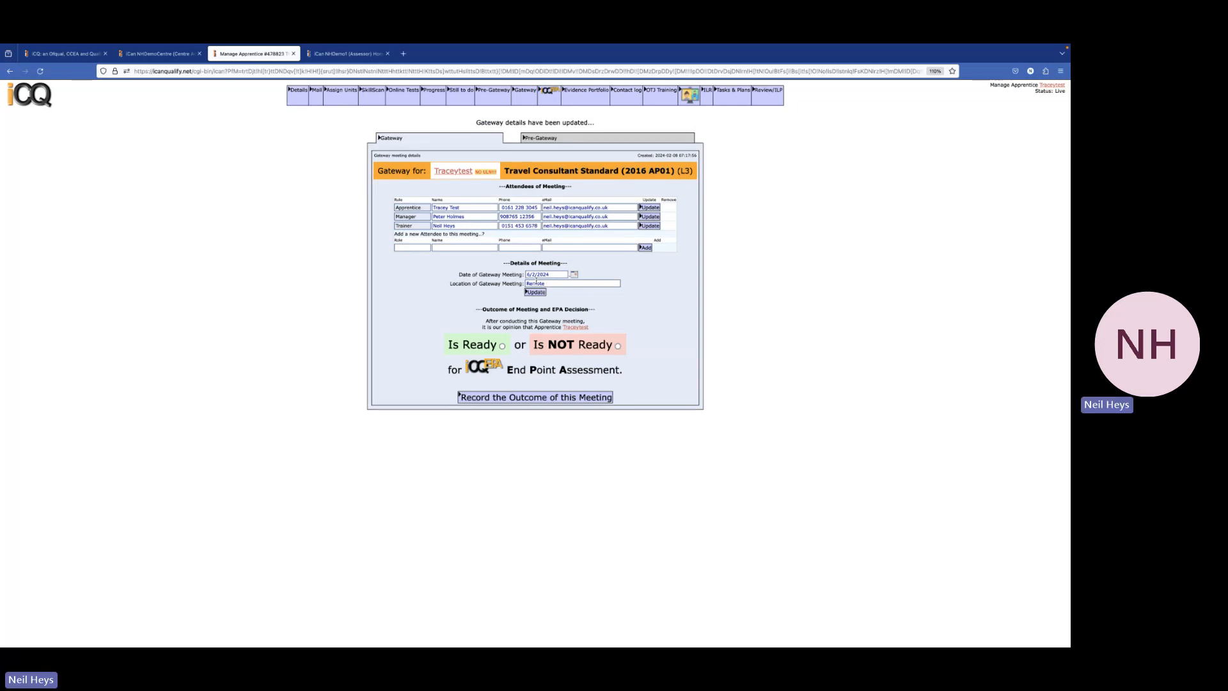
{"action": "left_click", "coordinate": [502, 346]}
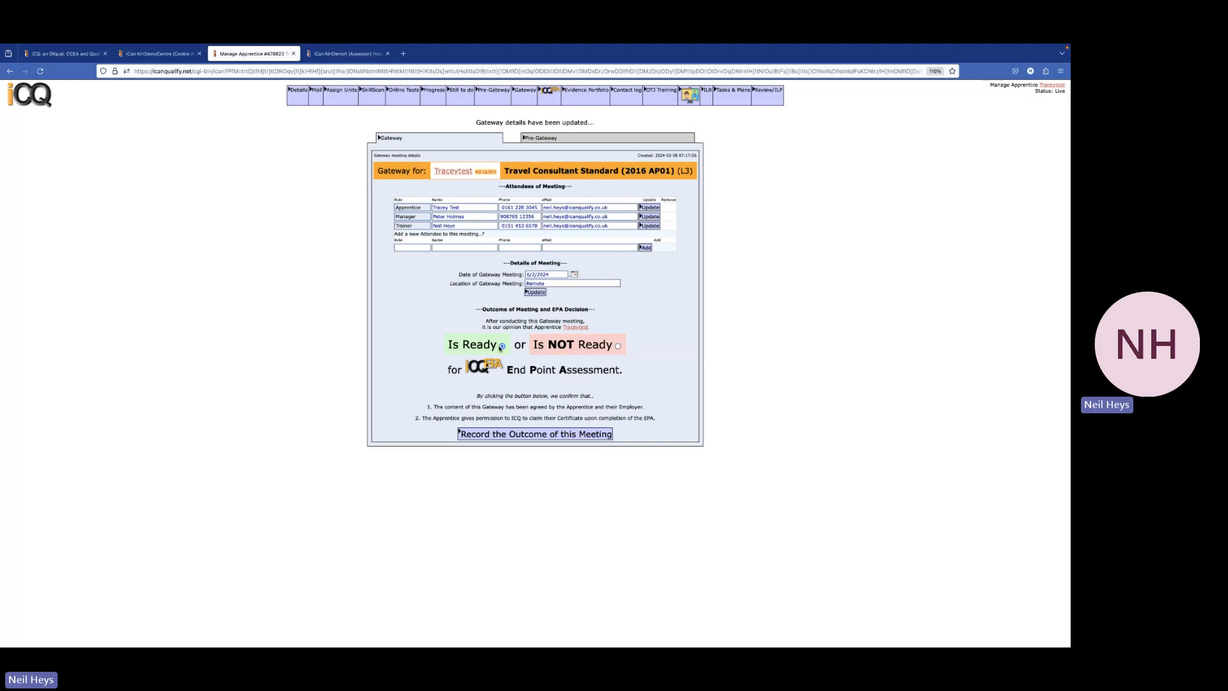
{"action": "left_click", "coordinate": [528, 434]}
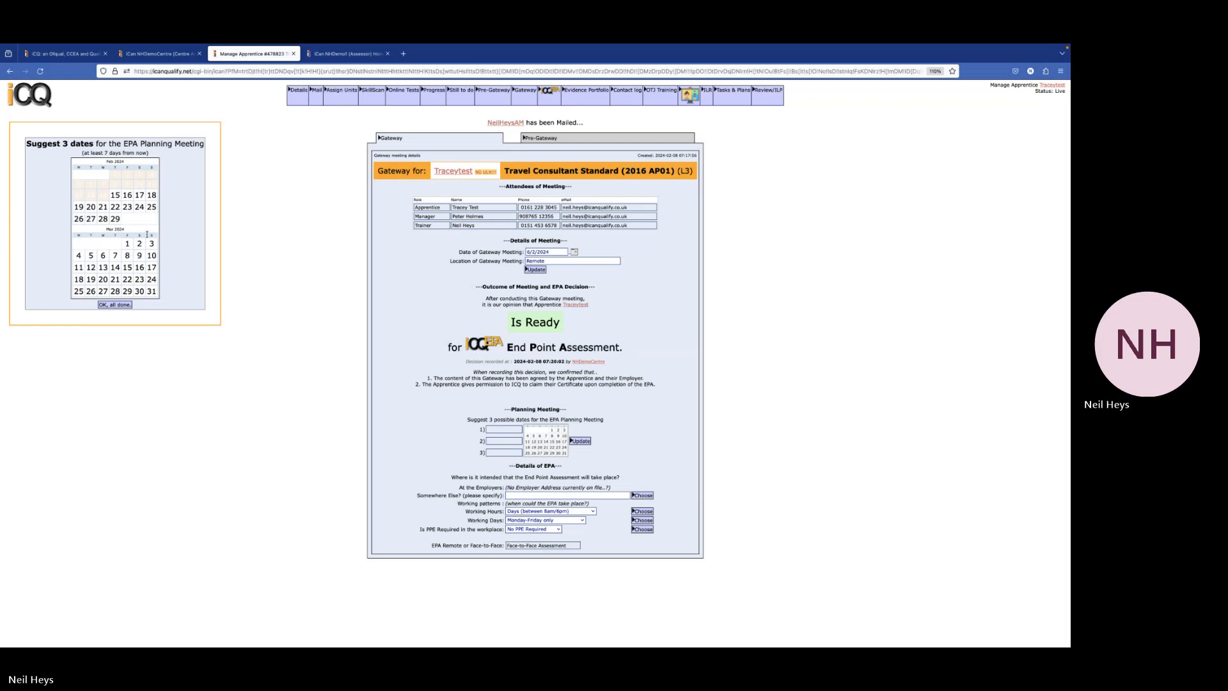
Choose 15, 22 and 29 February 2024 as the suggested EPA planning meeting dates
{"action": "left_click", "coordinate": [115, 195]}
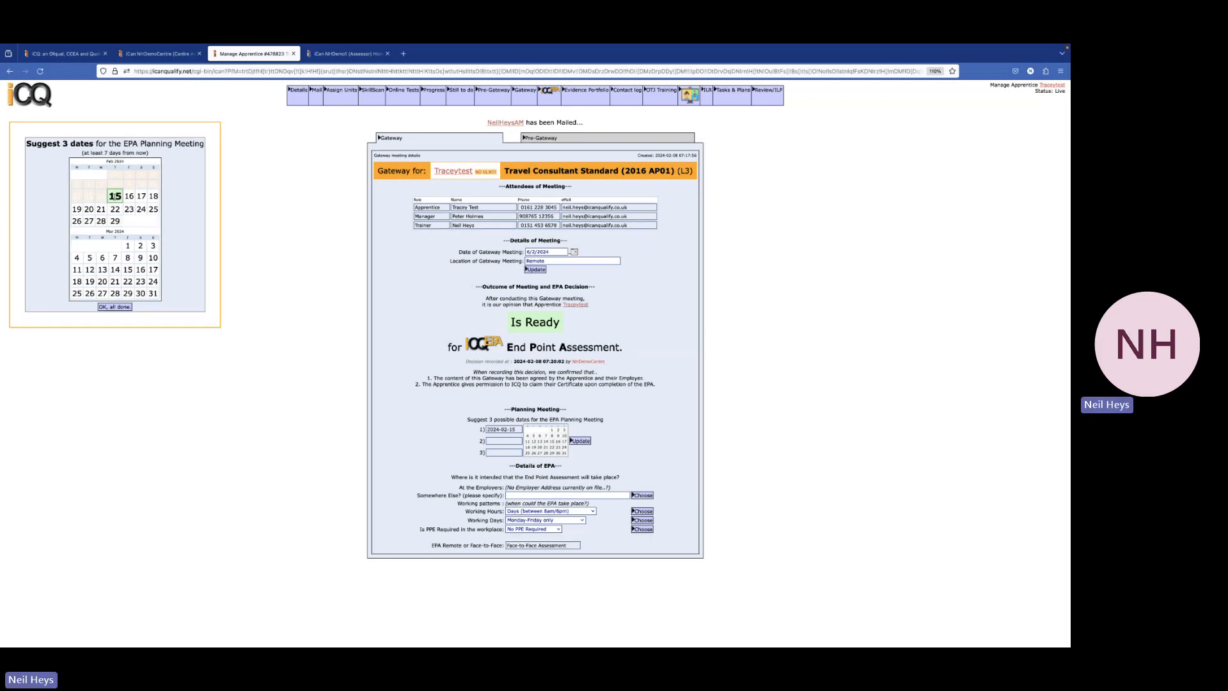
{"action": "left_click", "coordinate": [115, 209]}
{"action": "left_click", "coordinate": [115, 222]}
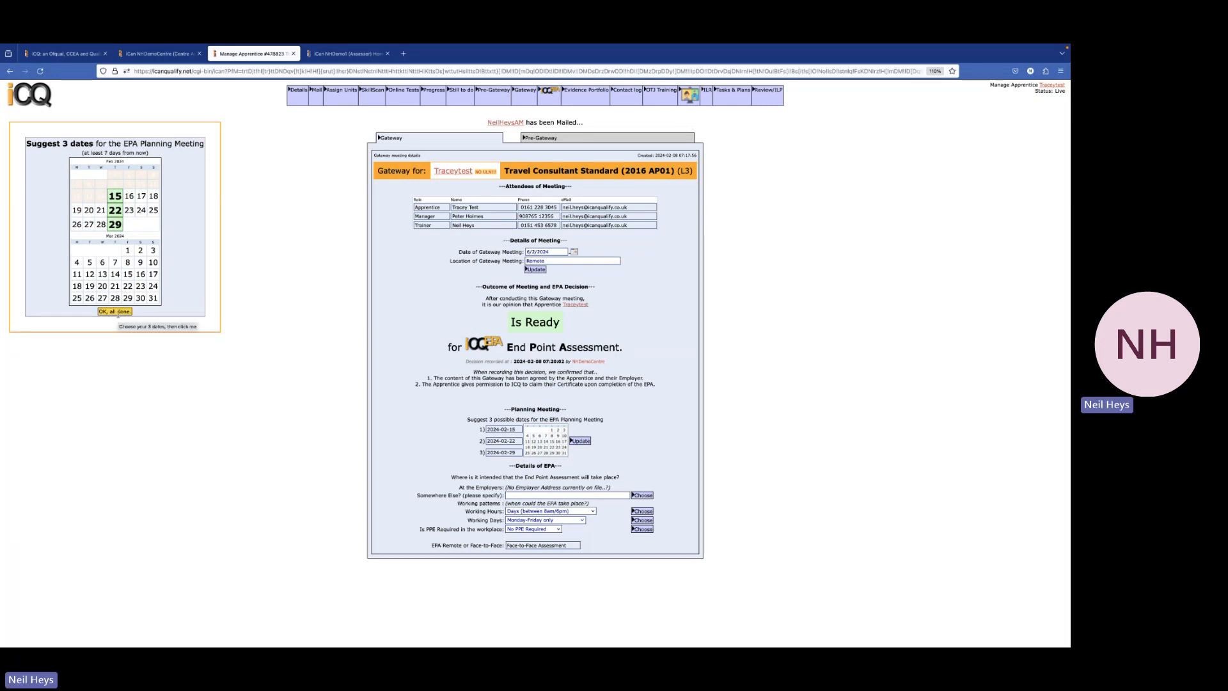
{"action": "left_click", "coordinate": [116, 312]}
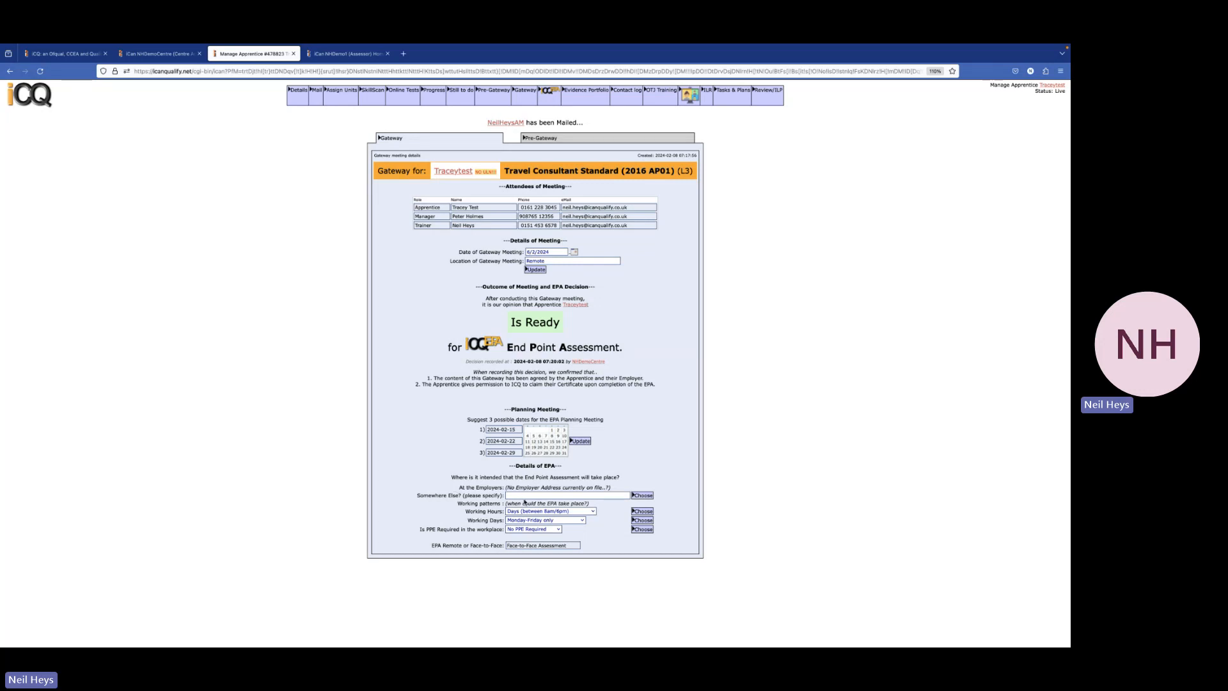
{"action": "left_click", "coordinate": [524, 496]}
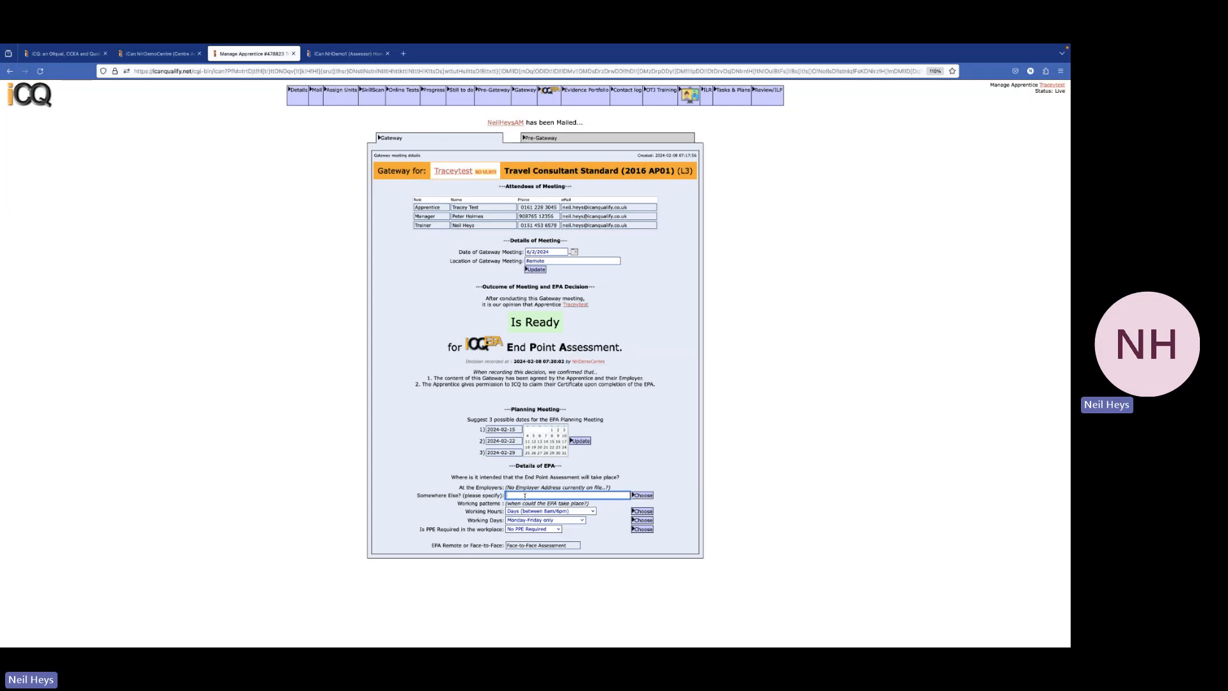
Set the EPA location to Remote and working hours to Evenings
{"action": "type", "text": "Remote"}
{"action": "left_click", "coordinate": [650, 495]}
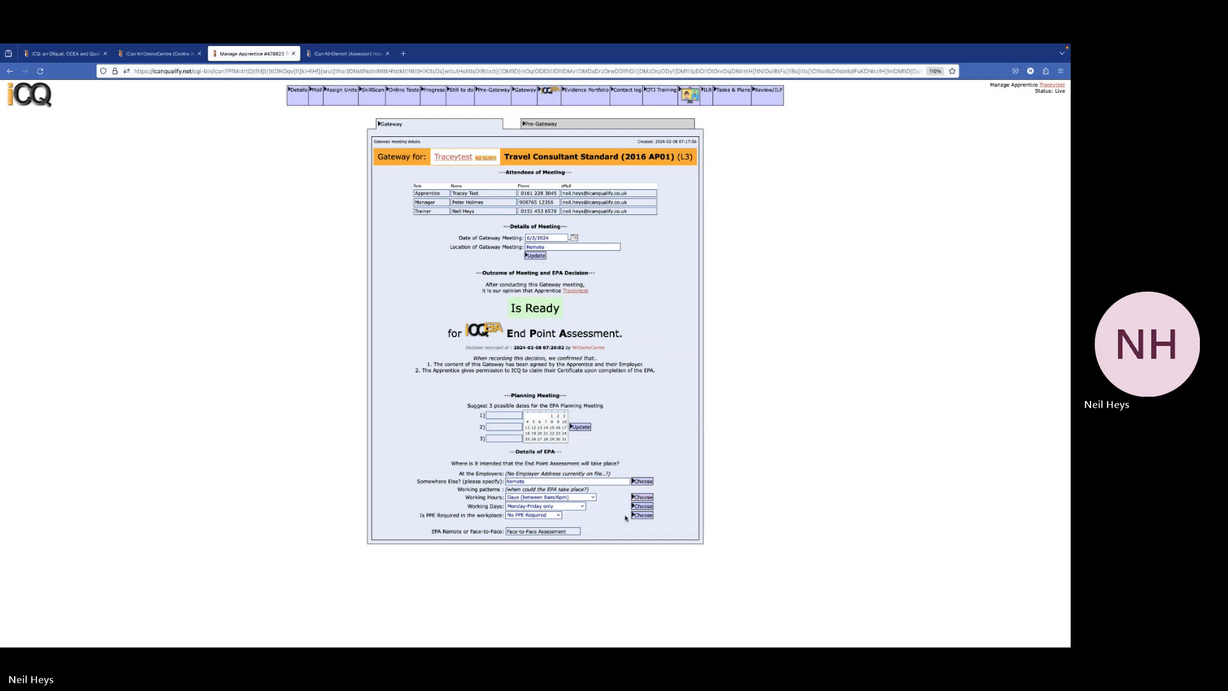
{"action": "left_click", "coordinate": [592, 498]}
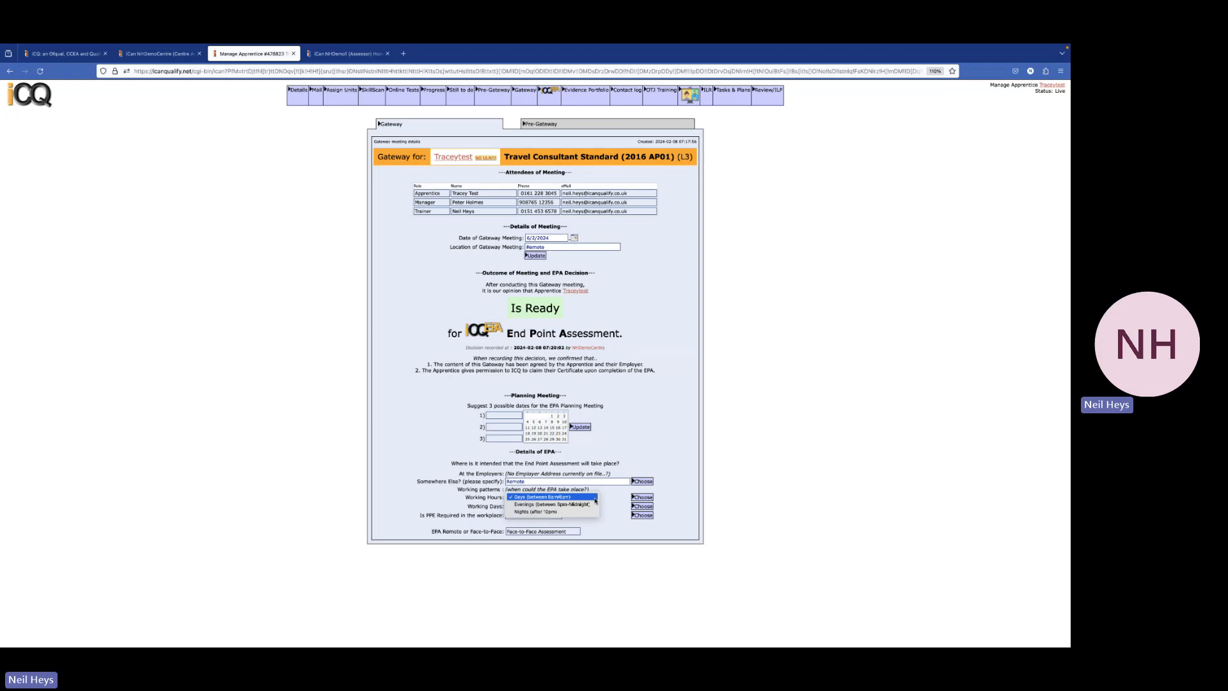
{"action": "left_click", "coordinate": [592, 504]}
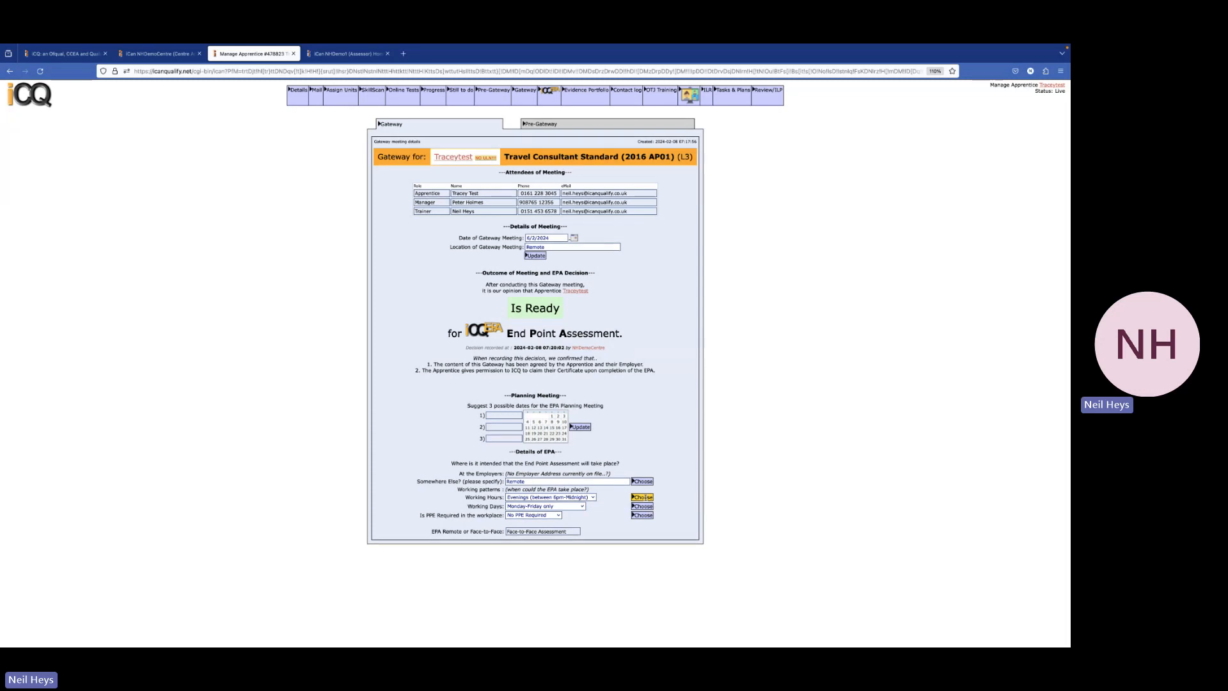
Set working days to Monday–Friday and Weekends, then review the Face-to-Face Assessment value
{"action": "left_click", "coordinate": [582, 506]}
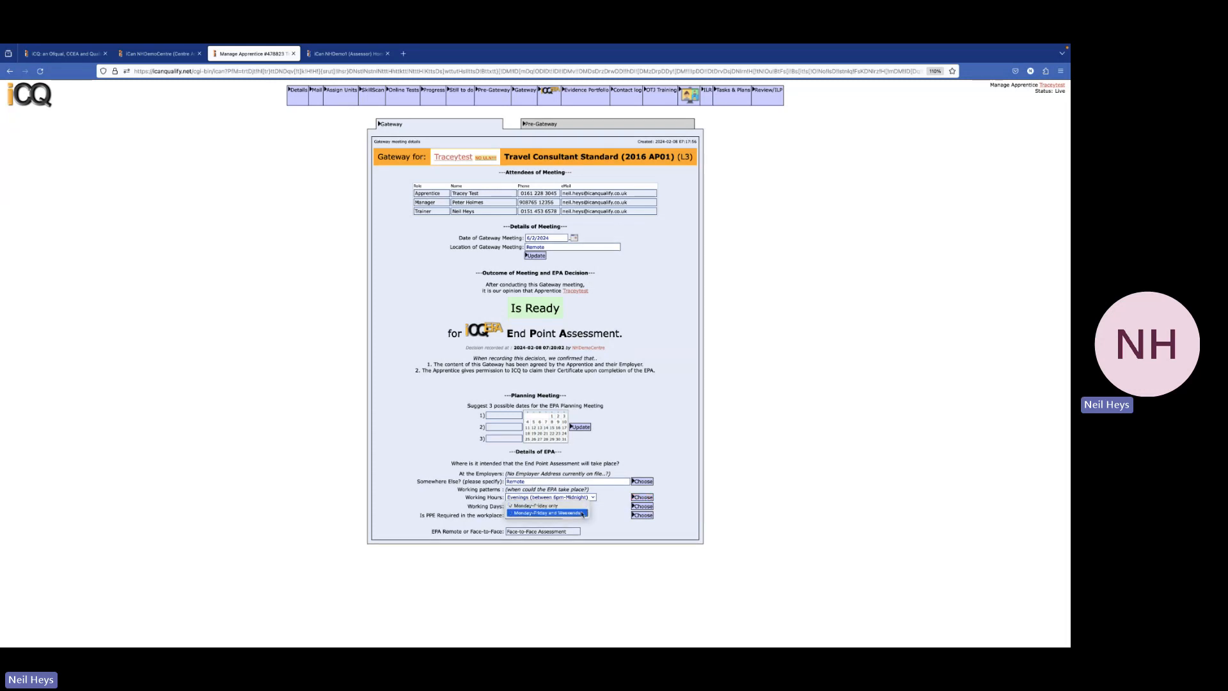
{"action": "left_click", "coordinate": [580, 513]}
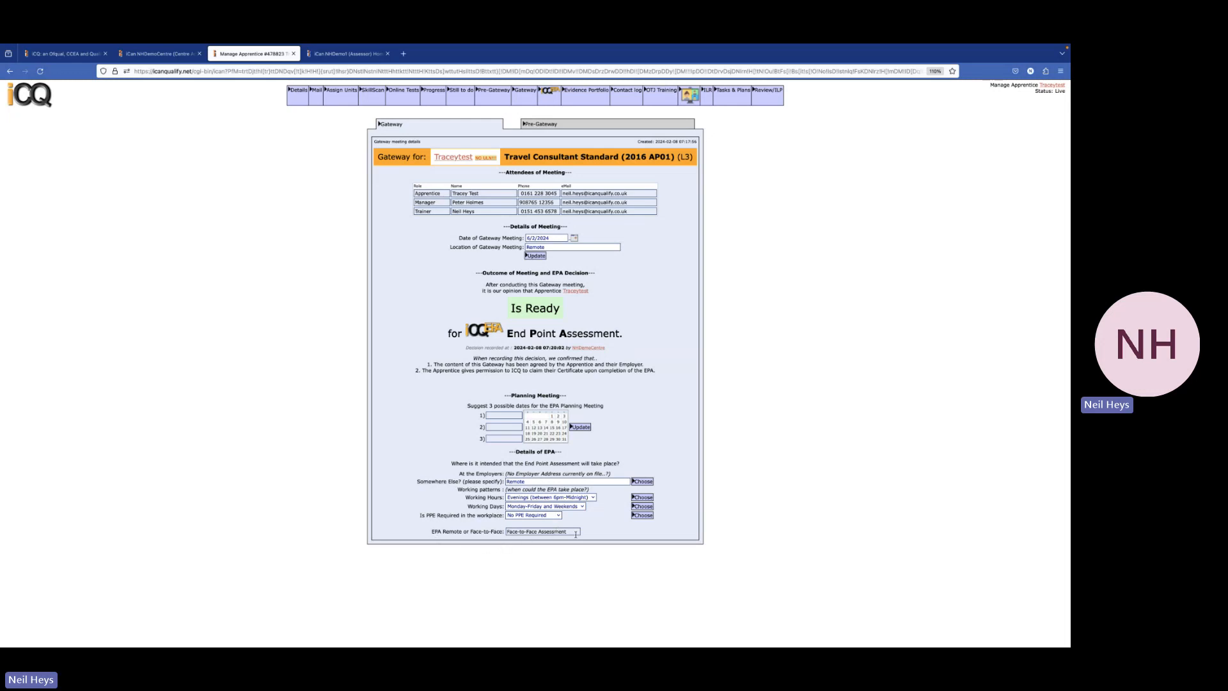
{"action": "left_click_drag", "start_coordinate": [574, 531], "coordinate": [507, 532]}
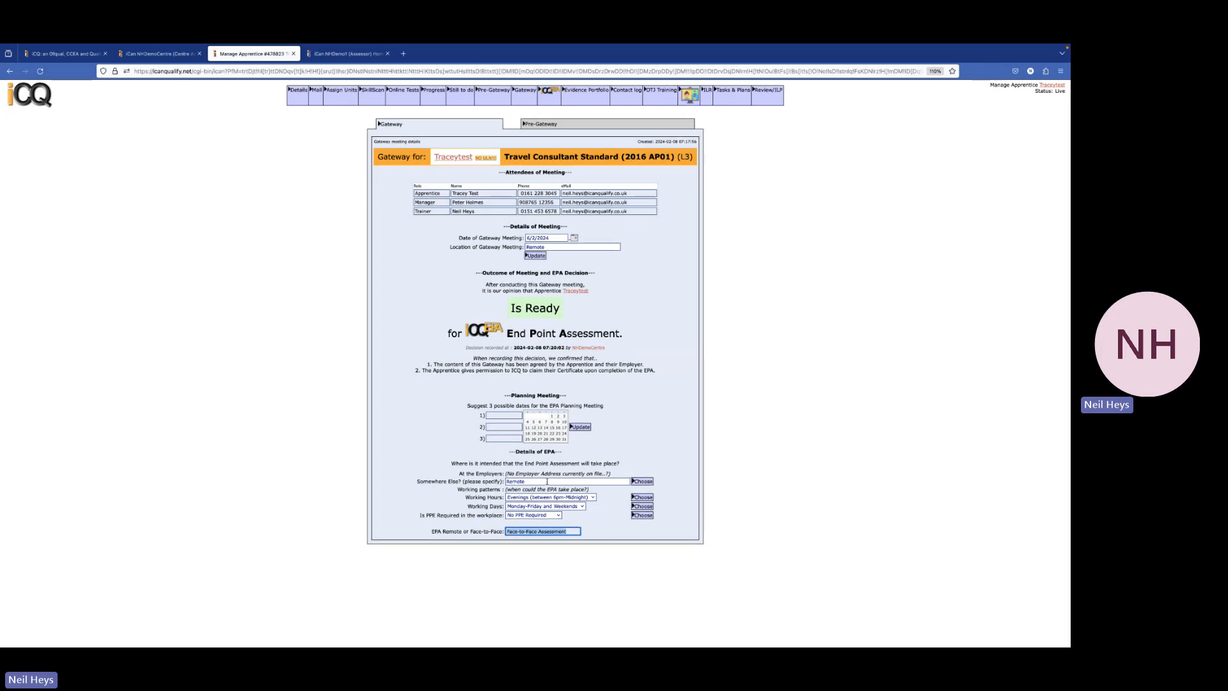
{"action": "left_click", "coordinate": [593, 531]}
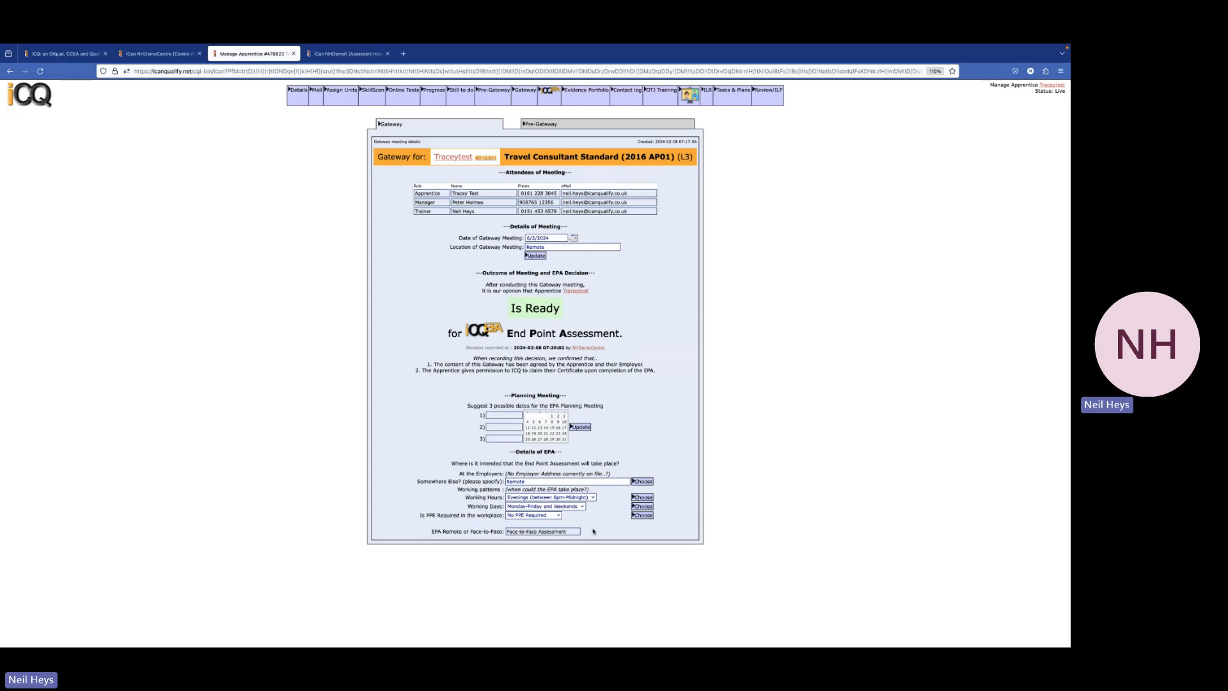